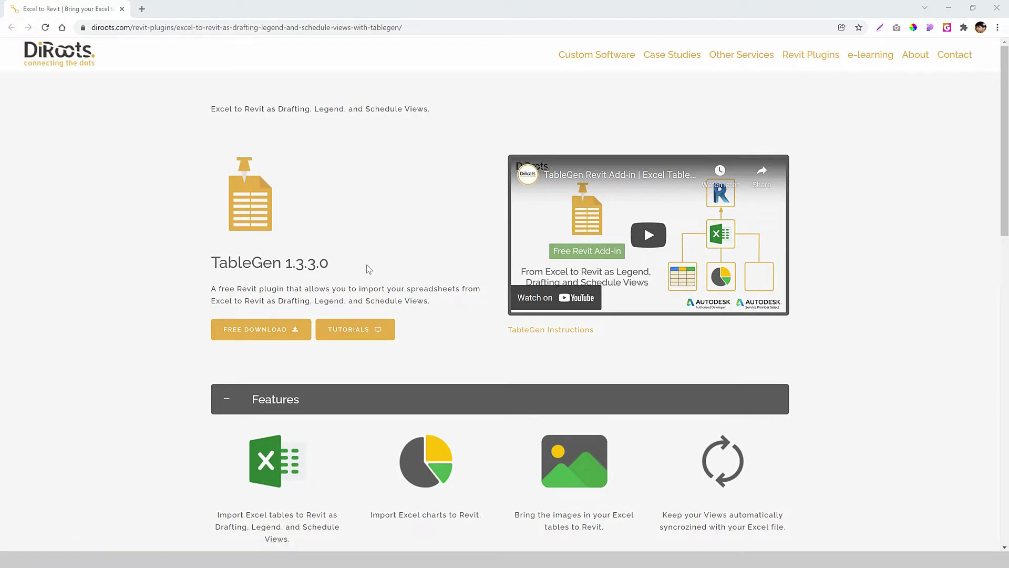
Step: Review TableGen's features and changelog on the DiRoots site, then start the free download
scroll(376, 251, down, 2)
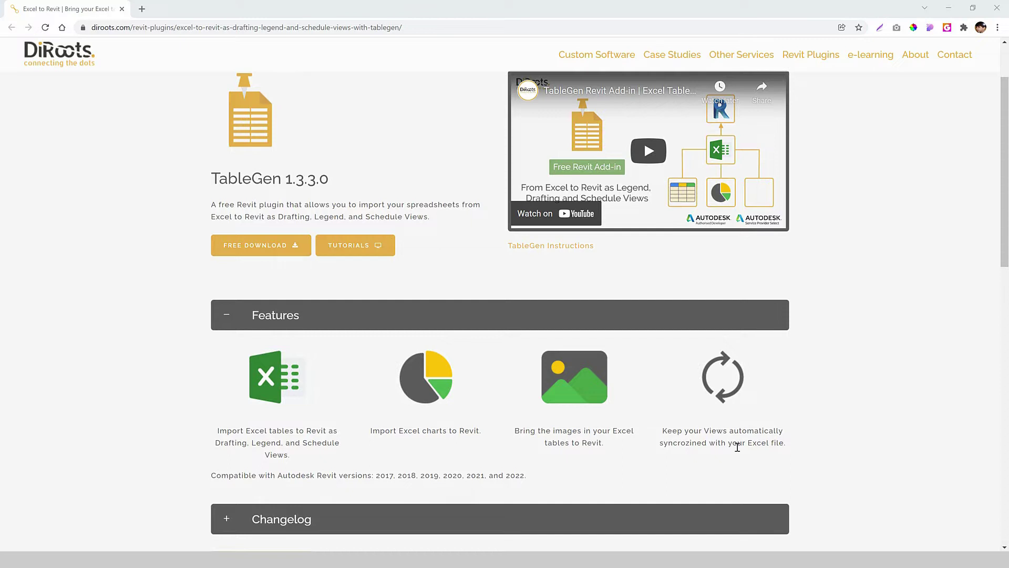
scroll(594, 418, down, 5)
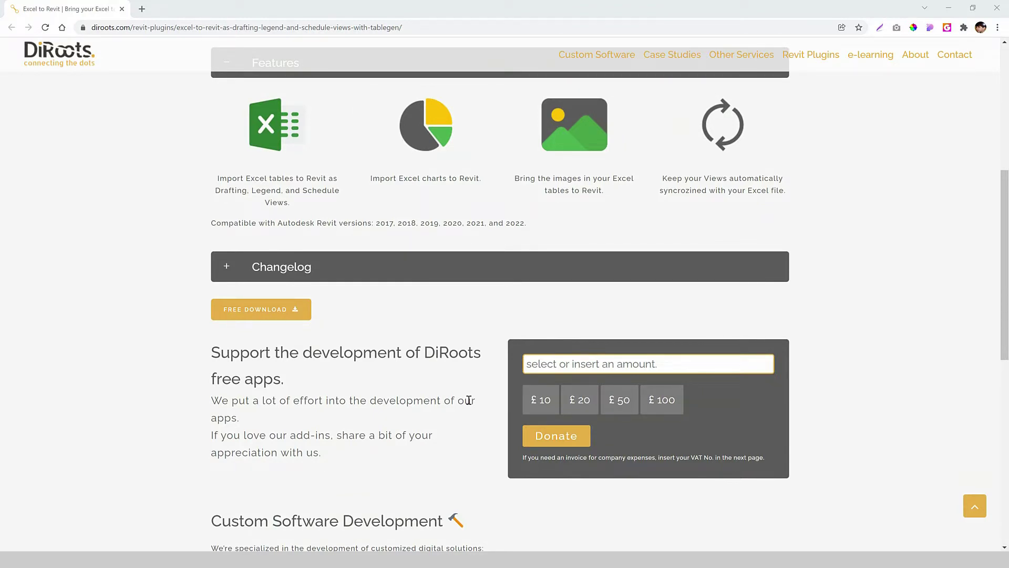
scroll(460, 400, up, 6)
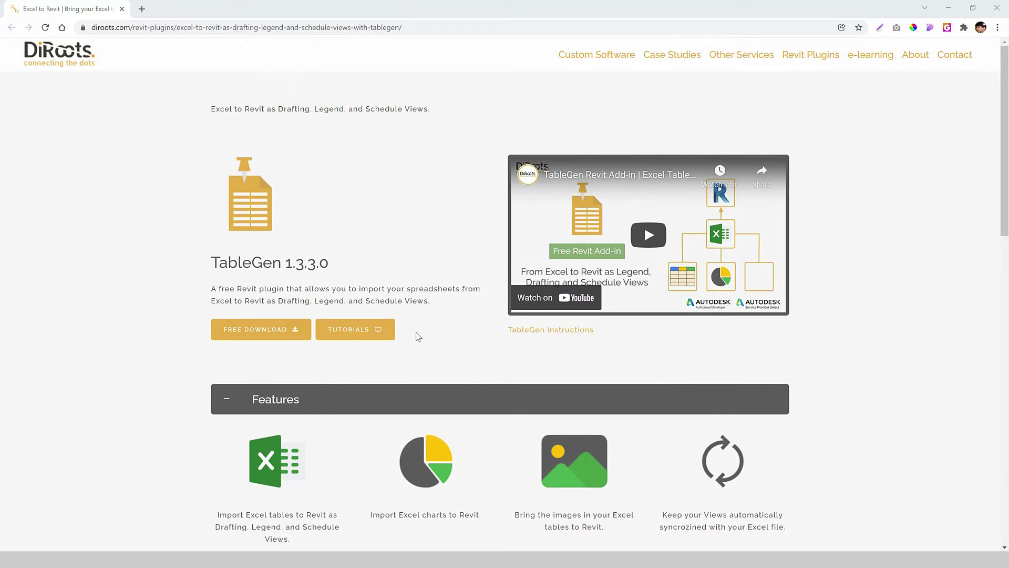
scroll(396, 363, down, 2)
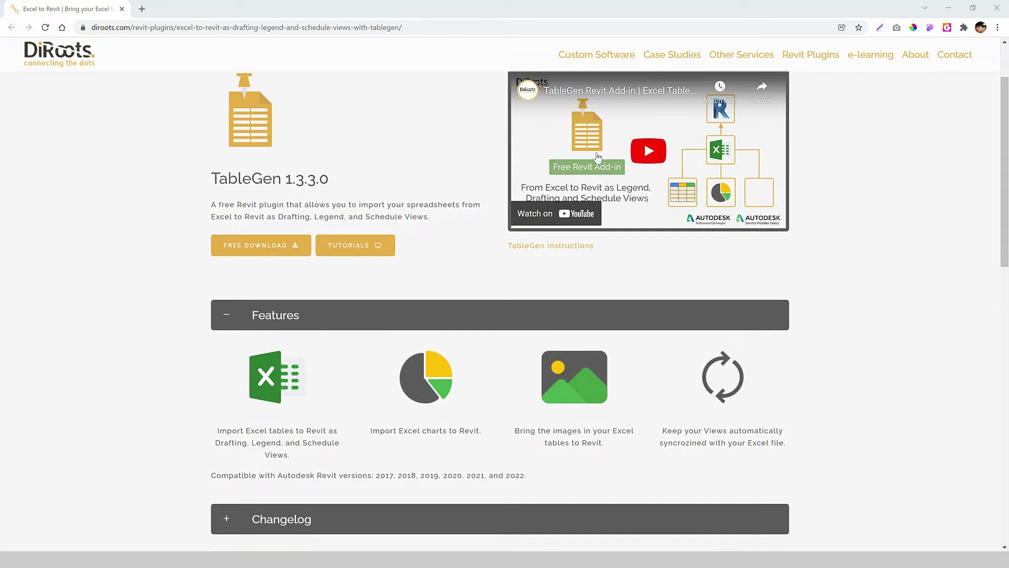
scroll(395, 408, up, 2)
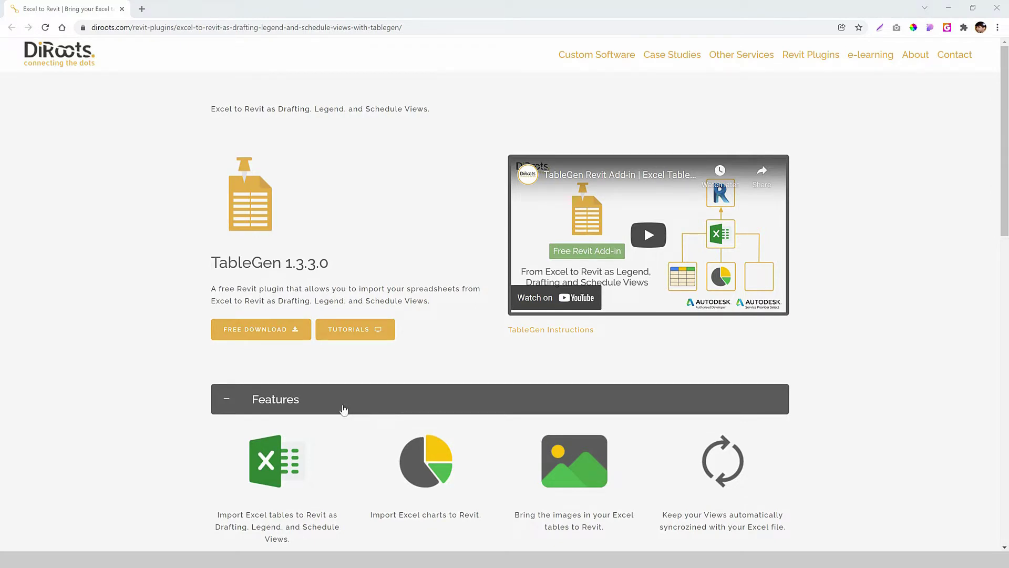
click(262, 338)
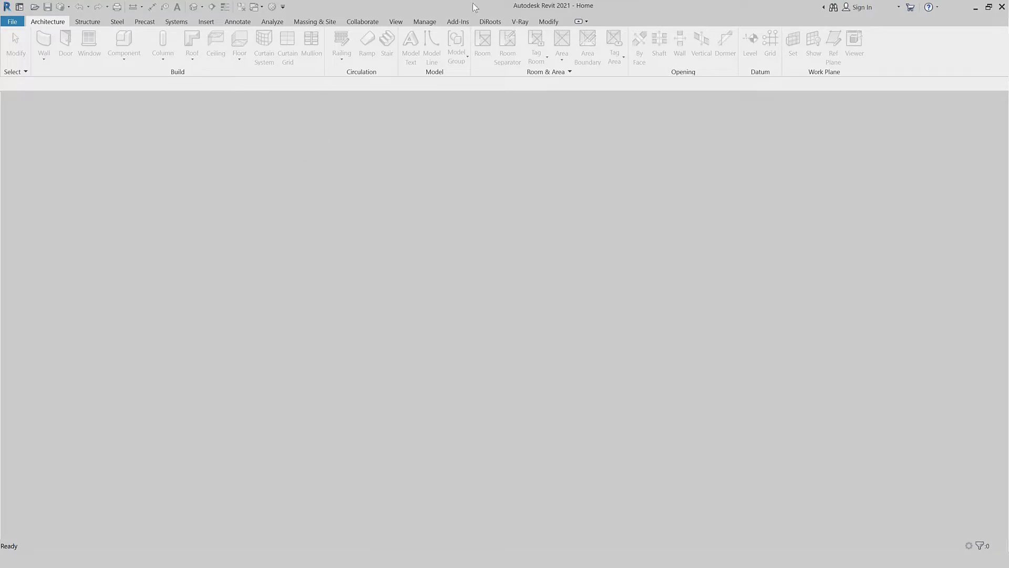
Step: Show the DiRoots ribbon tab so TableGen appears under Data IO
click(490, 23)
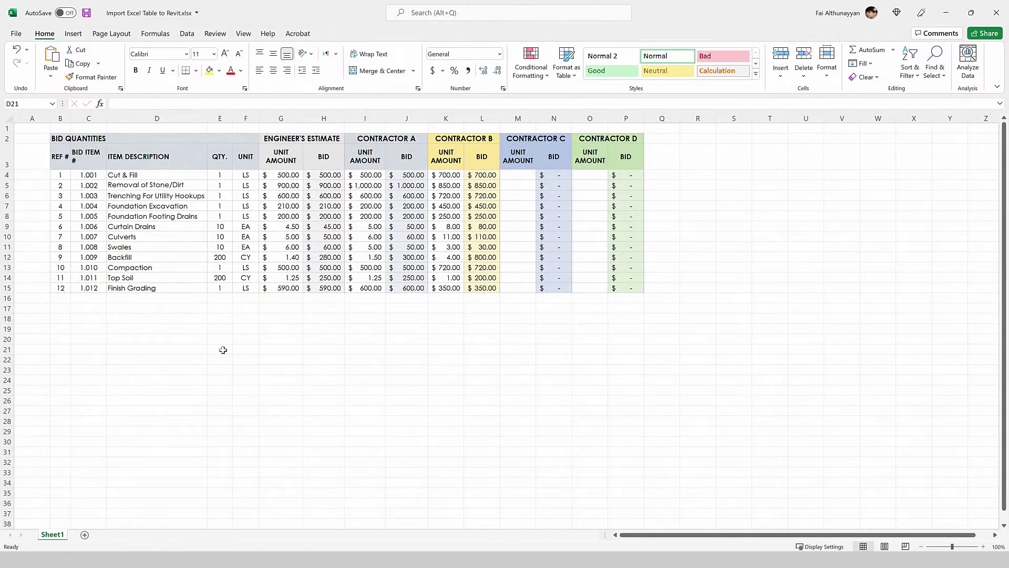
Step: Define the workbook-scoped name DIB for Sheet1!$B$2:$P$15 and save the workbook
click(164, 38)
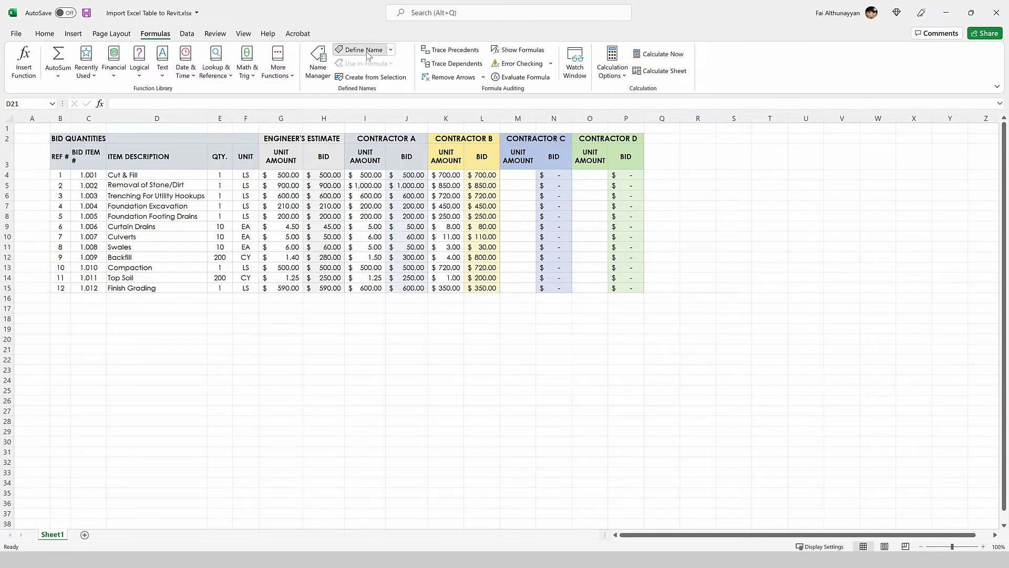
click(363, 50)
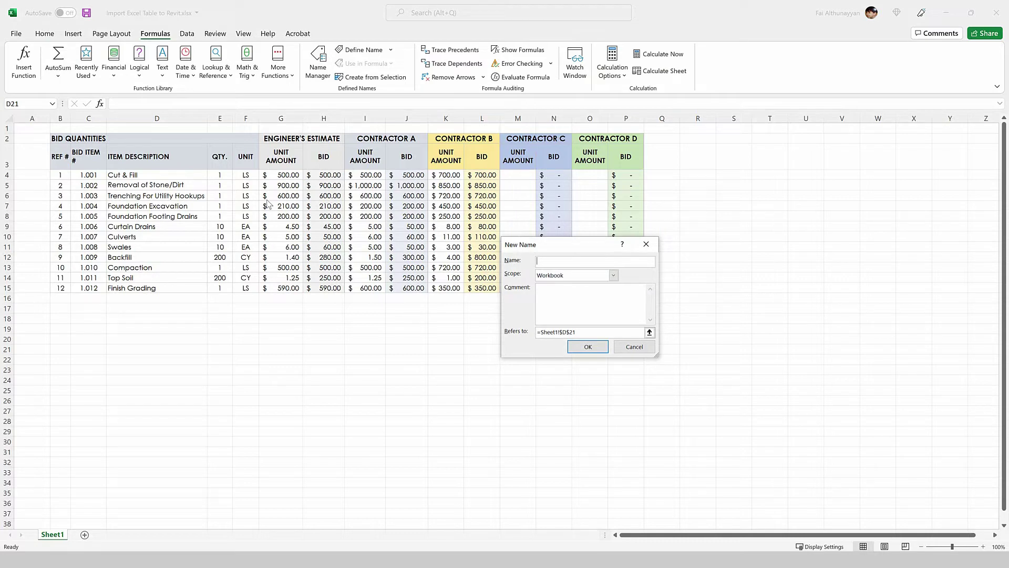
text(DiB)
click(614, 276)
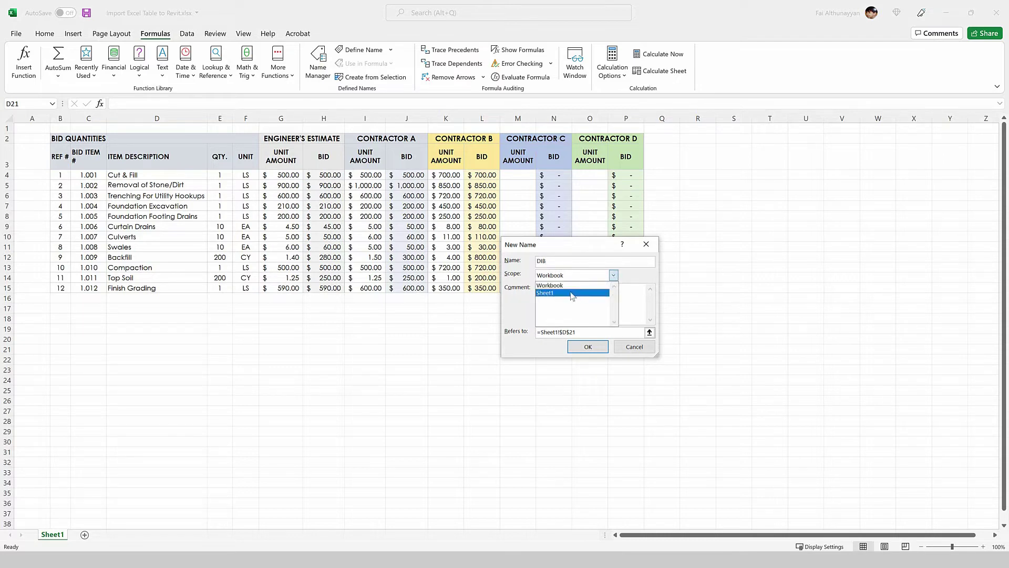
click(578, 285)
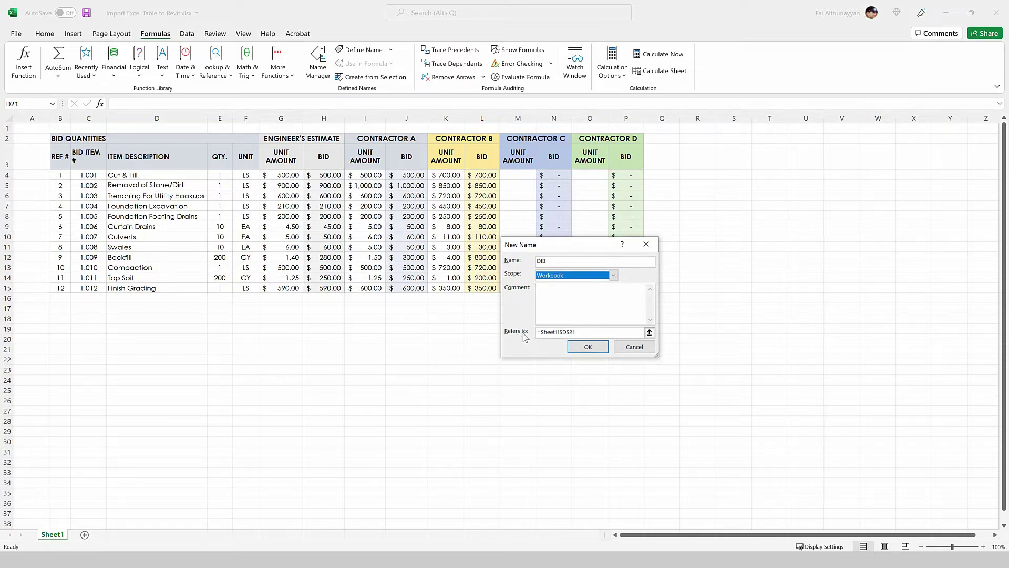
click(650, 332)
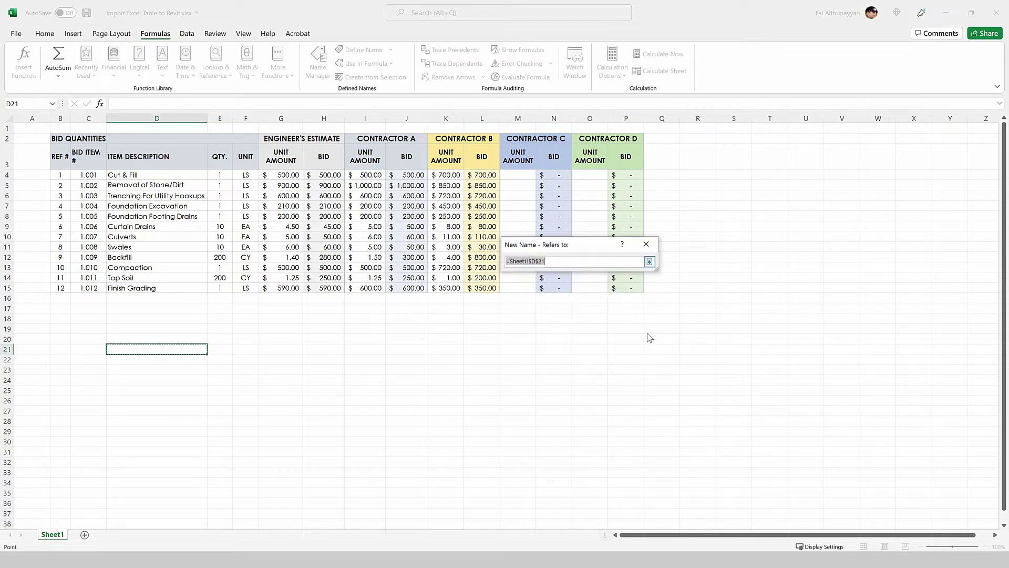
mouse_move(68, 138)
mouse_down()
mouse_move(75, 148)
mouse_move(604, 288)
mouse_up()
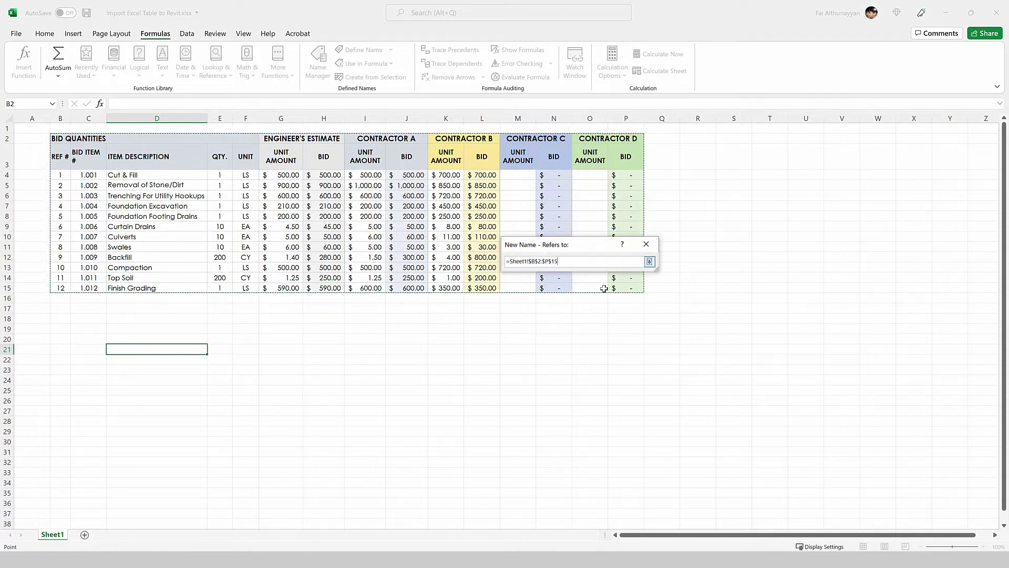
click(649, 261)
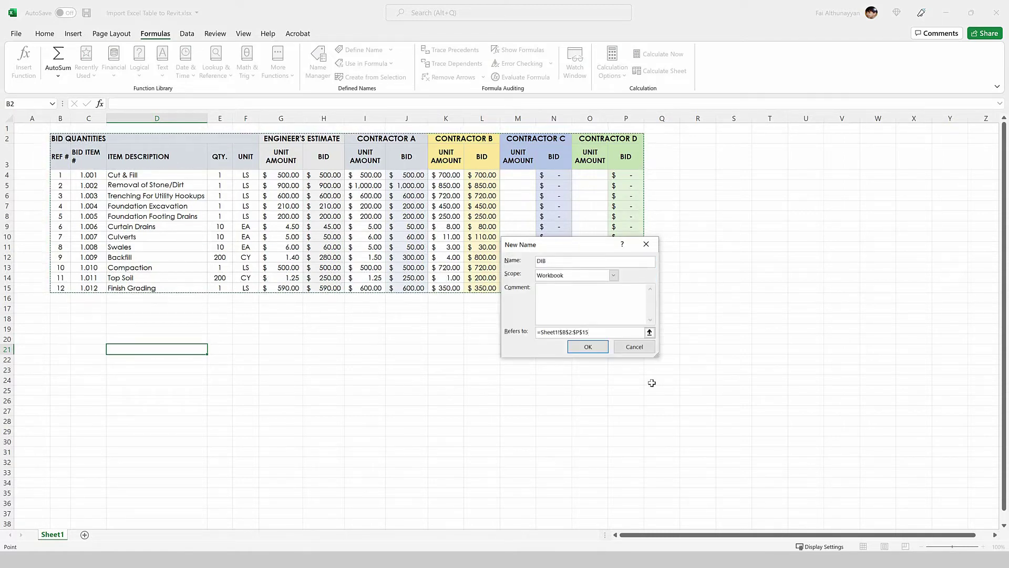
click(596, 350)
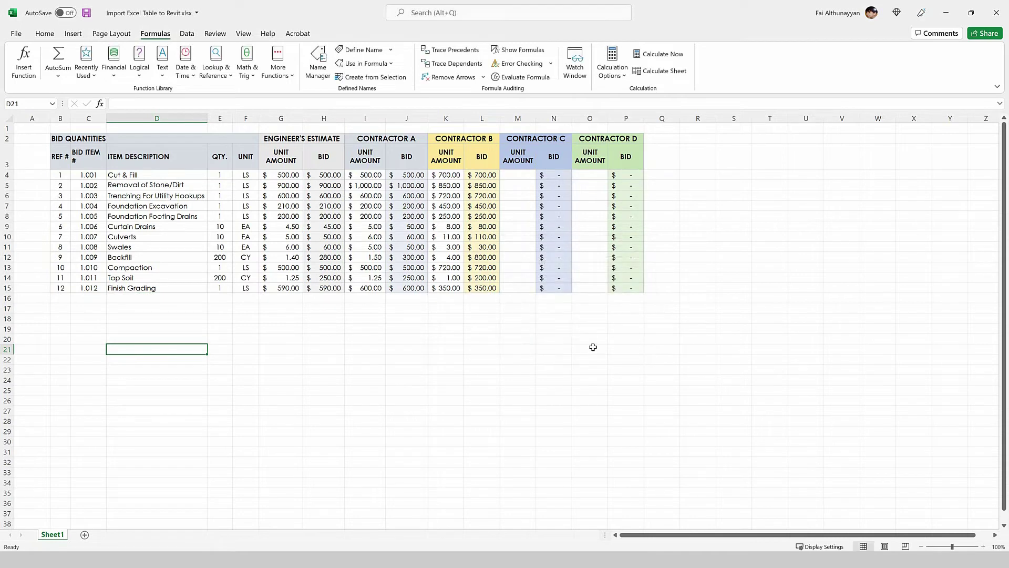
key(ctrl+s)
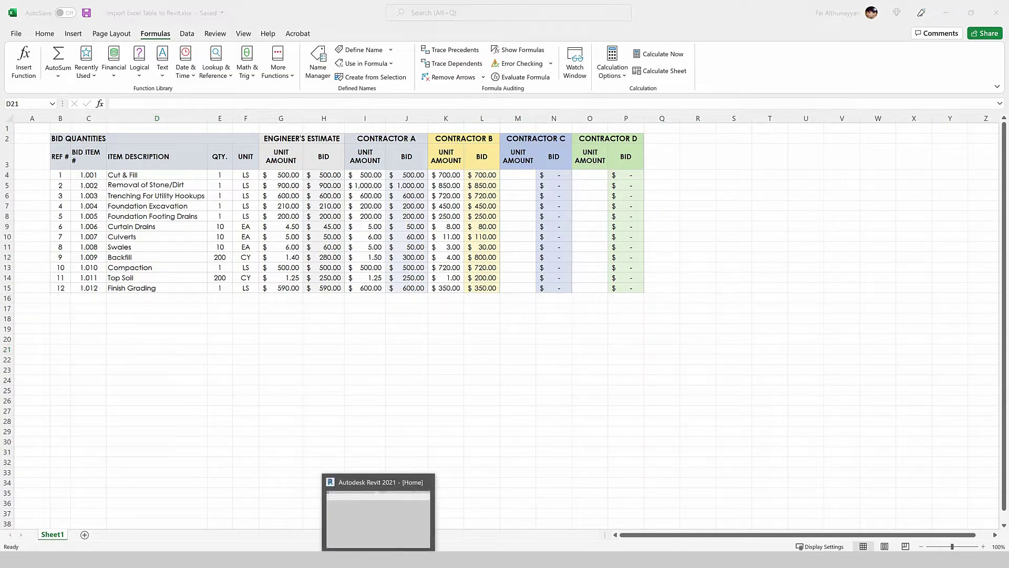
Step: Open rac_advanced_sample_project.rvt from Revit's sample files
click(379, 513)
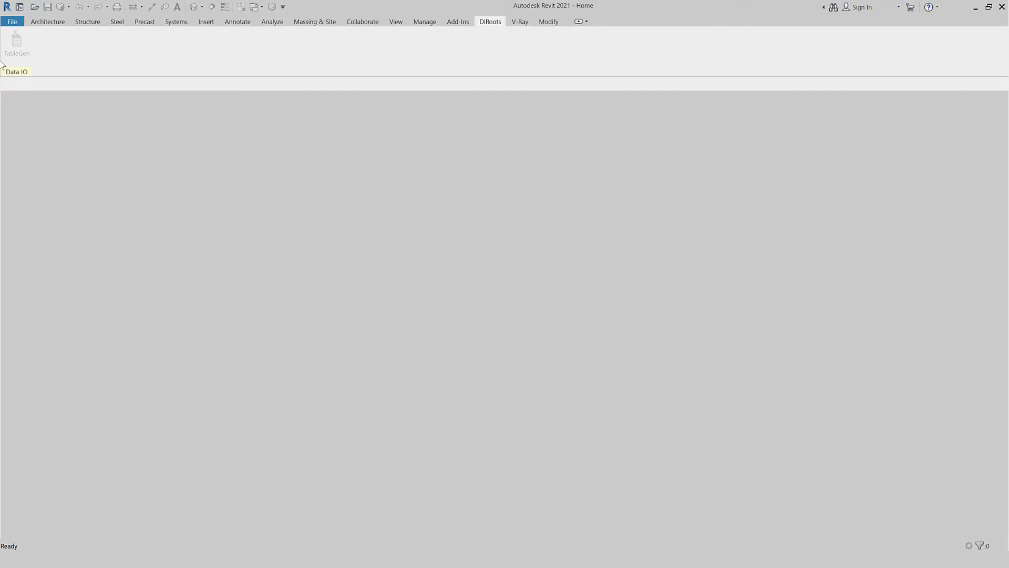
click(11, 24)
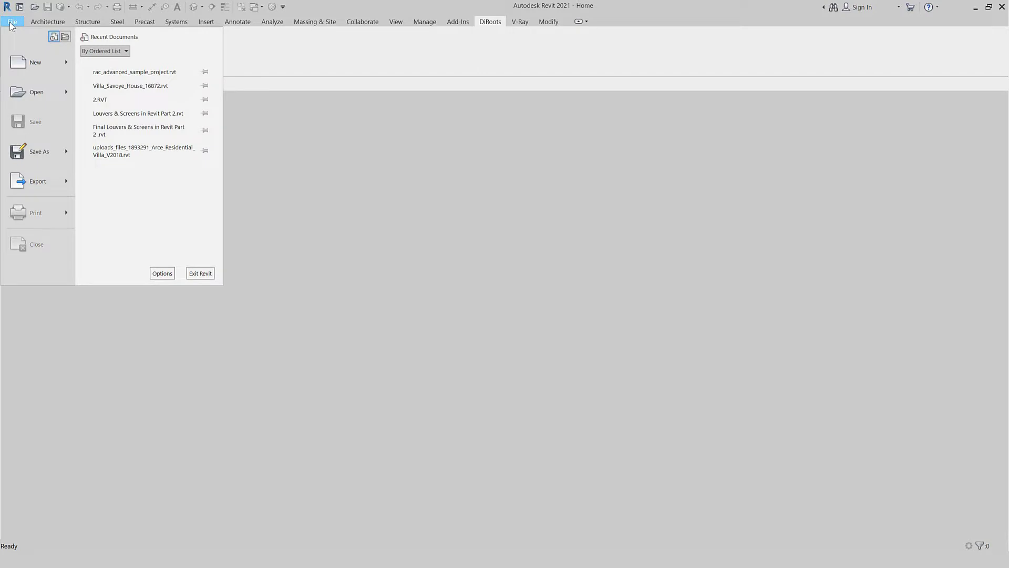
mouse_move(36, 93)
click(129, 246)
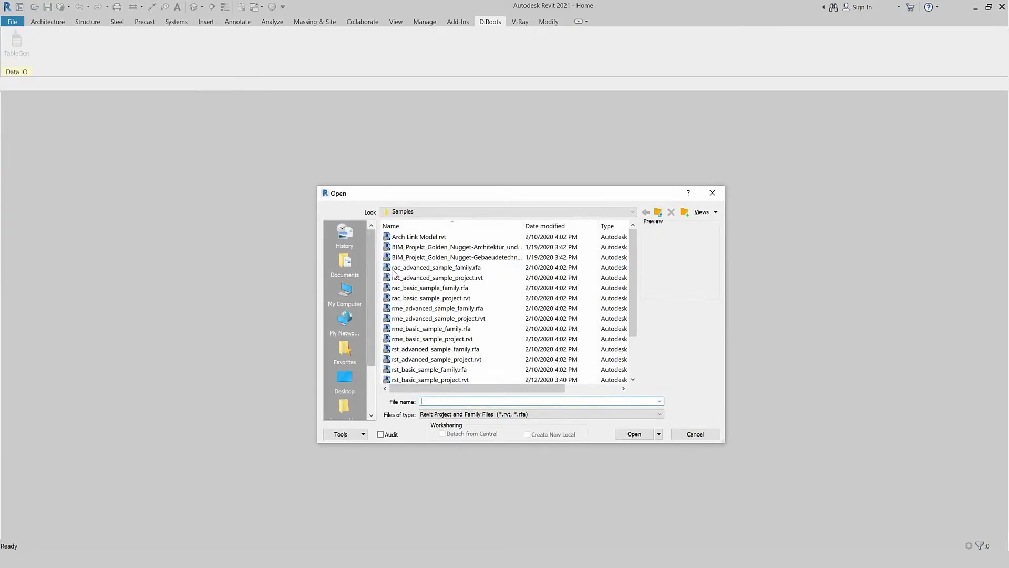
click(431, 277)
click(645, 438)
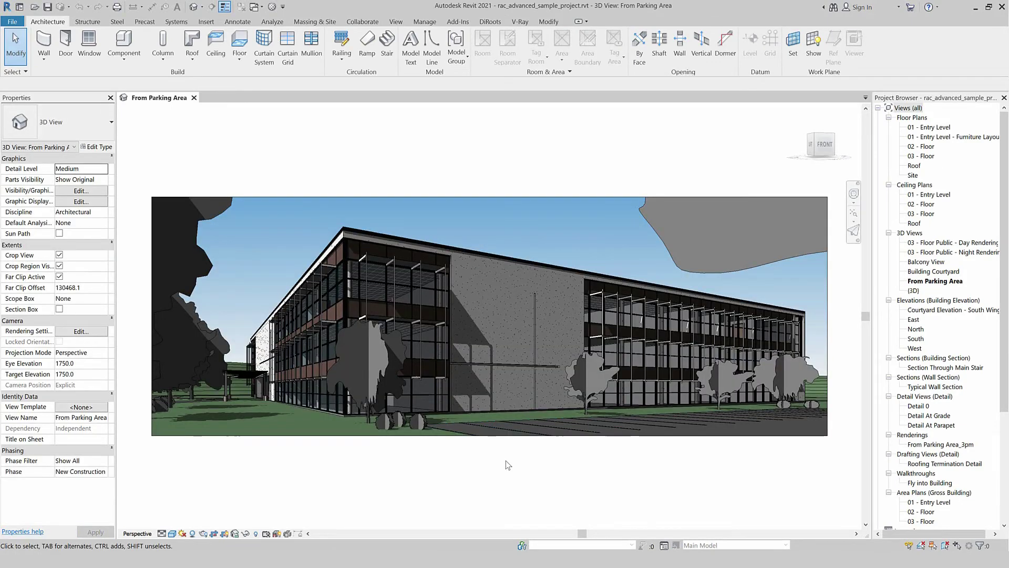
Step: Bring up the From Parking Area 3D view and the DiRoots add-in tools
scroll(903, 409, down, 1)
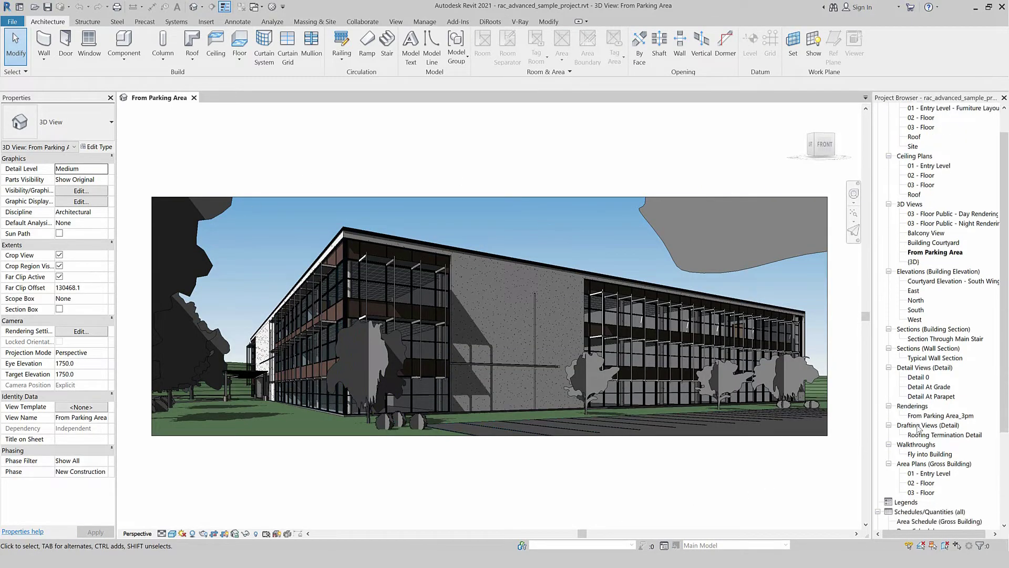
scroll(903, 409, down, 3)
scroll(902, 409, down, 3)
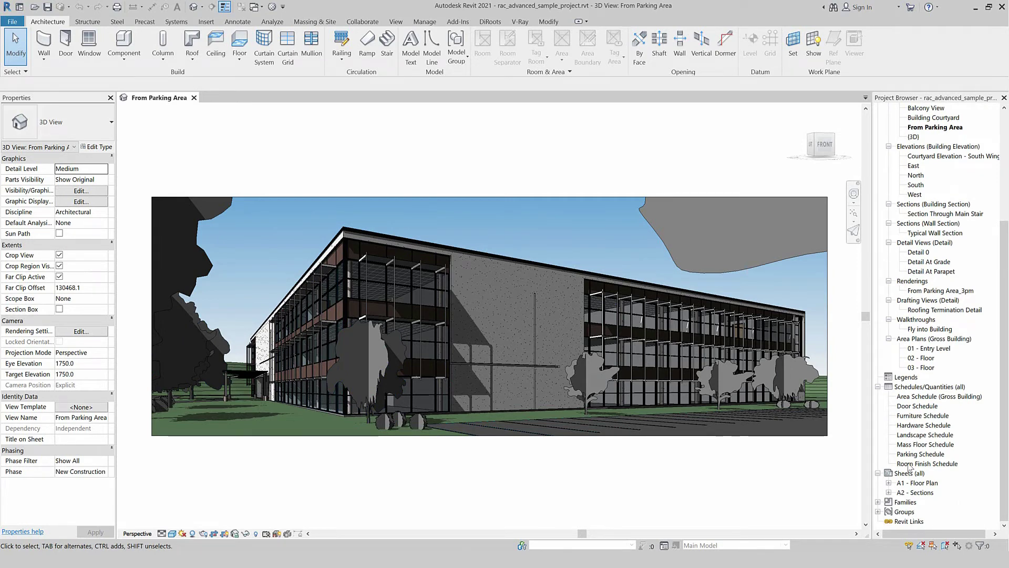
click(490, 21)
Step: Launch TableGen and add a table from Import Excel Table to Revit.xlsx
click(29, 59)
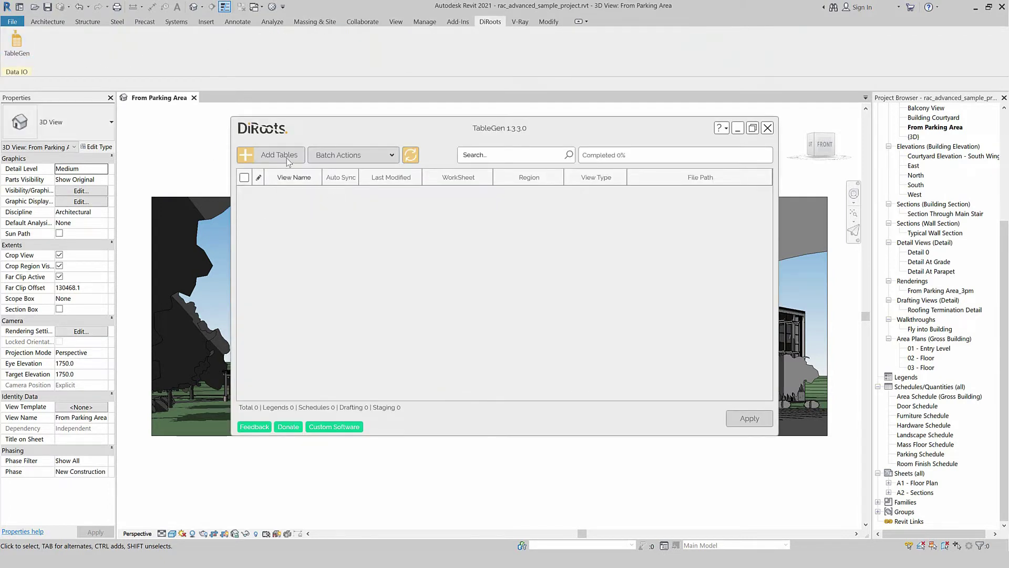
click(287, 156)
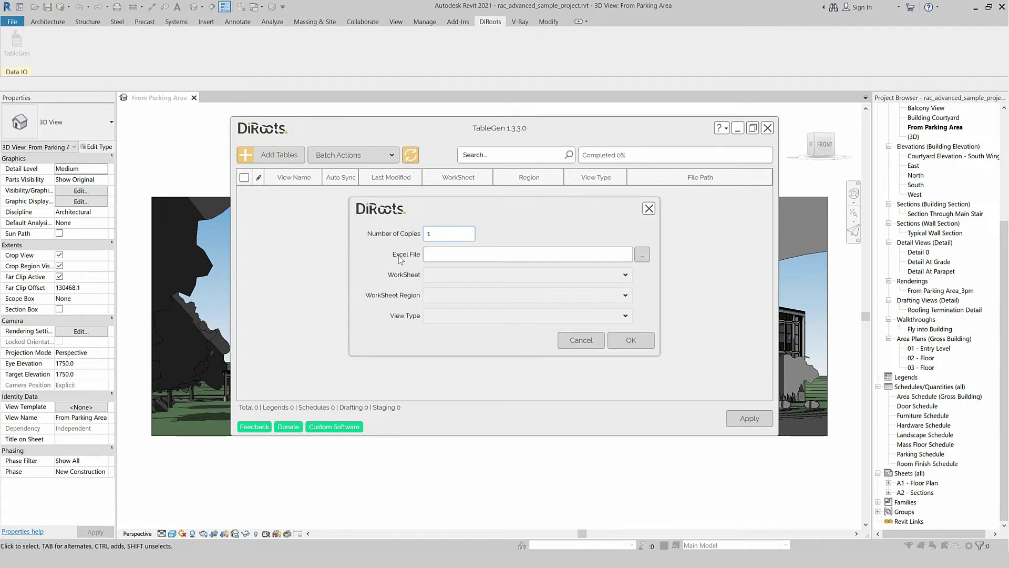
click(641, 254)
click(453, 273)
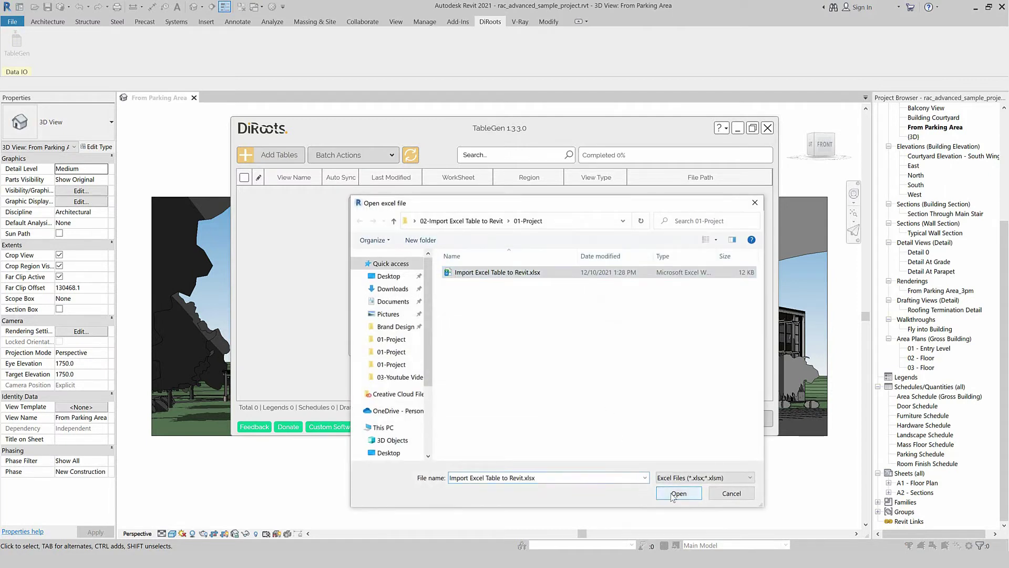
click(672, 493)
Step: Keep Sheet1 and region DIB, set view type to Schedule View, and add the table
click(472, 270)
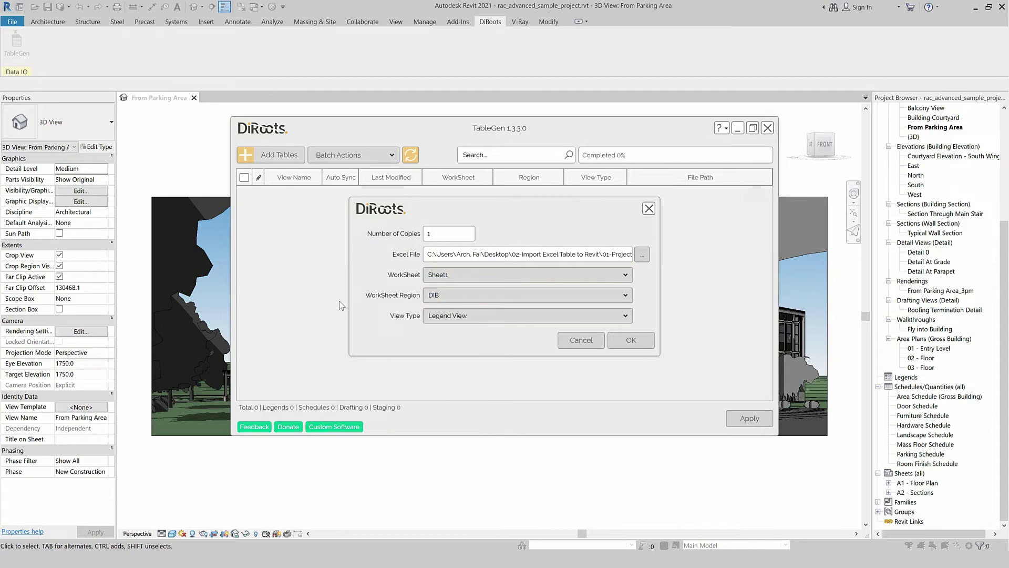
click(450, 296)
click(444, 318)
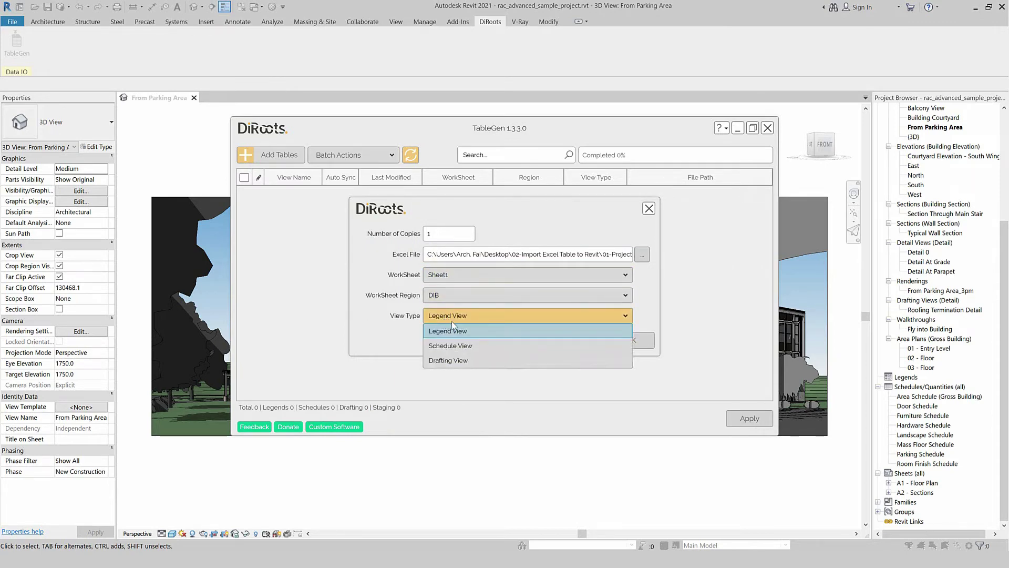
click(445, 346)
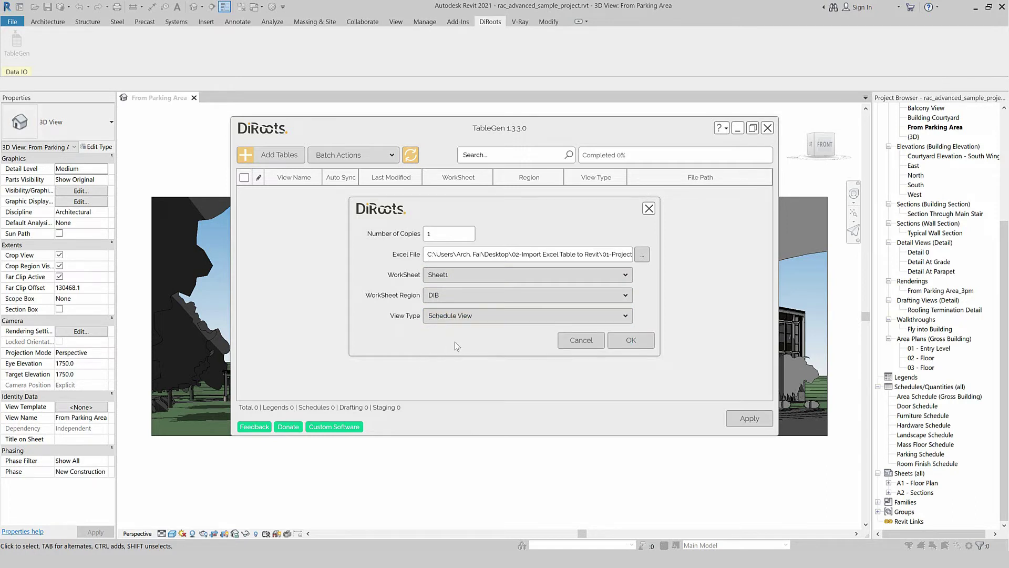
click(631, 340)
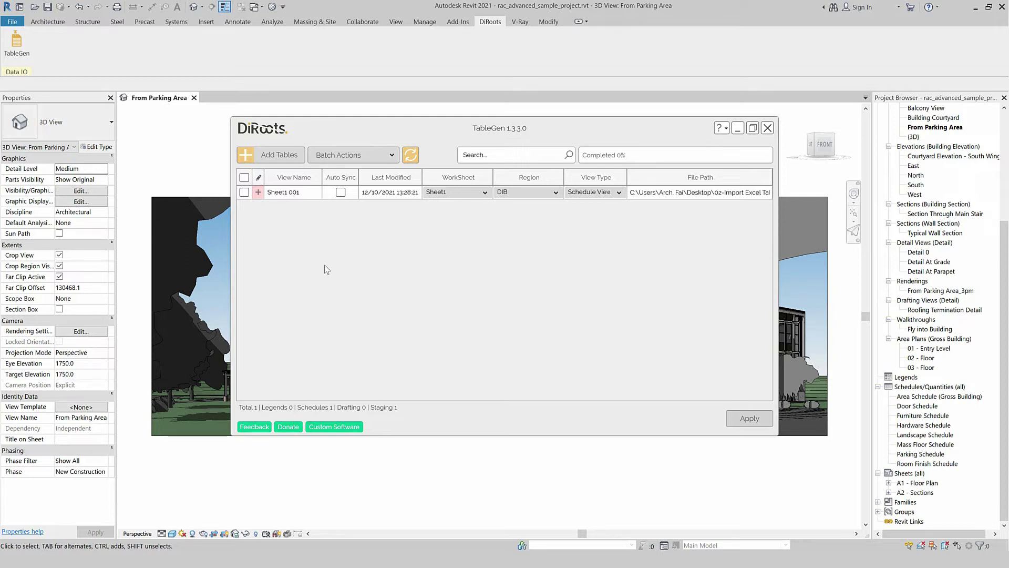
Step: Enable auto sync on Sheet1 001, apply it, and open the new schedule
click(341, 194)
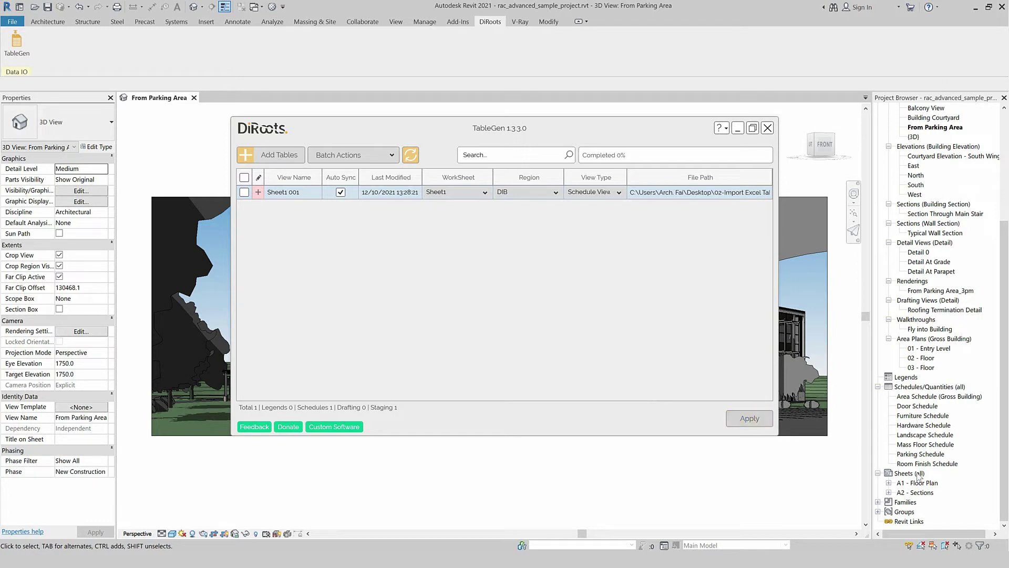
click(739, 420)
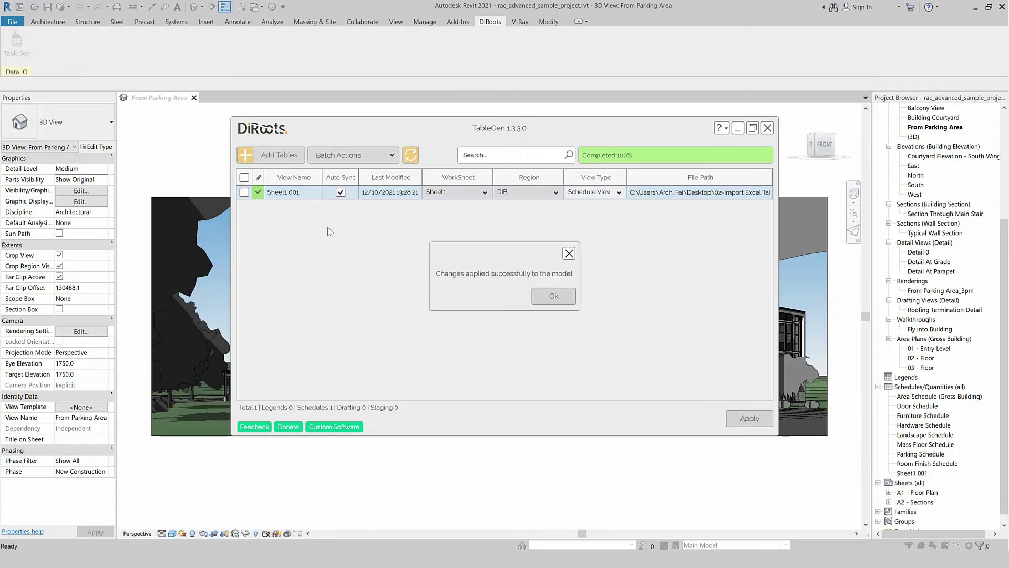
click(555, 295)
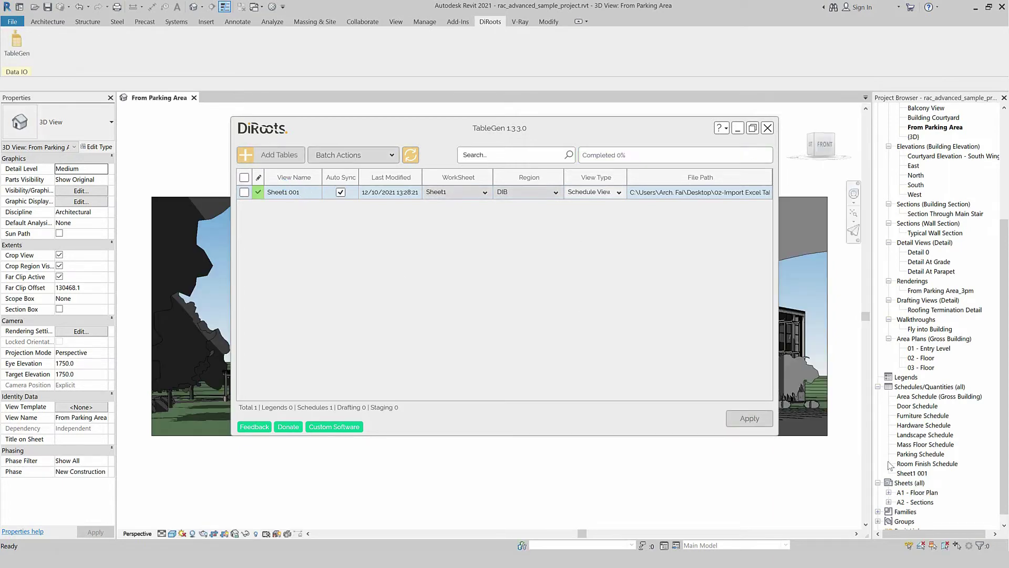
click(913, 474)
double_click(913, 474)
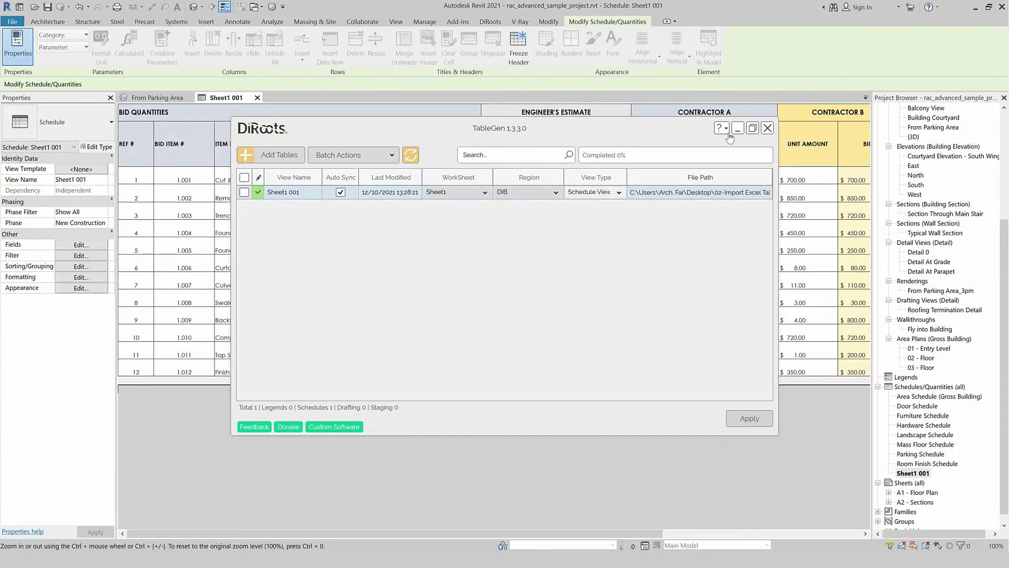
Step: Close TableGen and review the Sheet1 001 schedule cells across its contractor columns
click(738, 128)
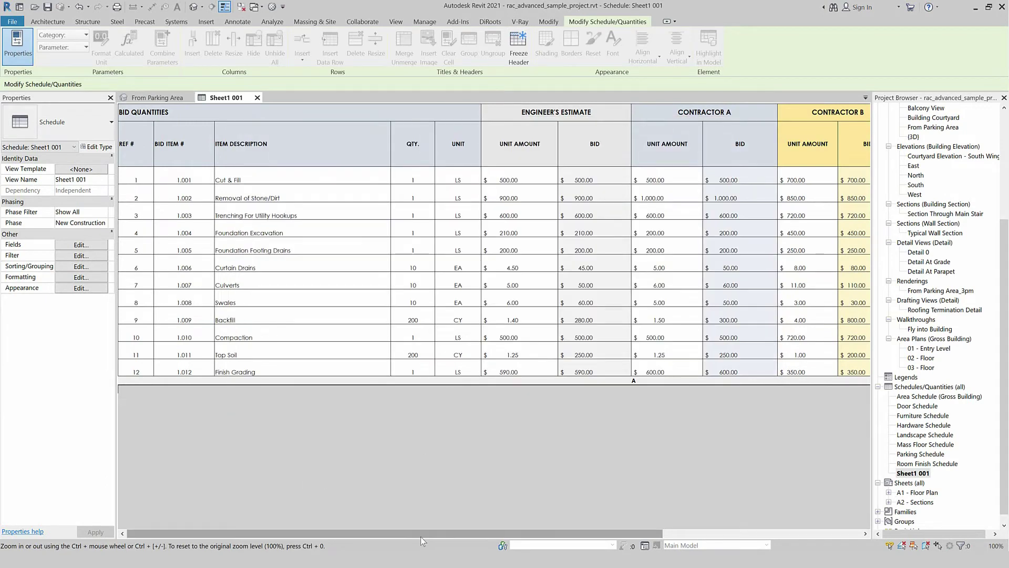
click(184, 284)
click(141, 286)
double_click(294, 286)
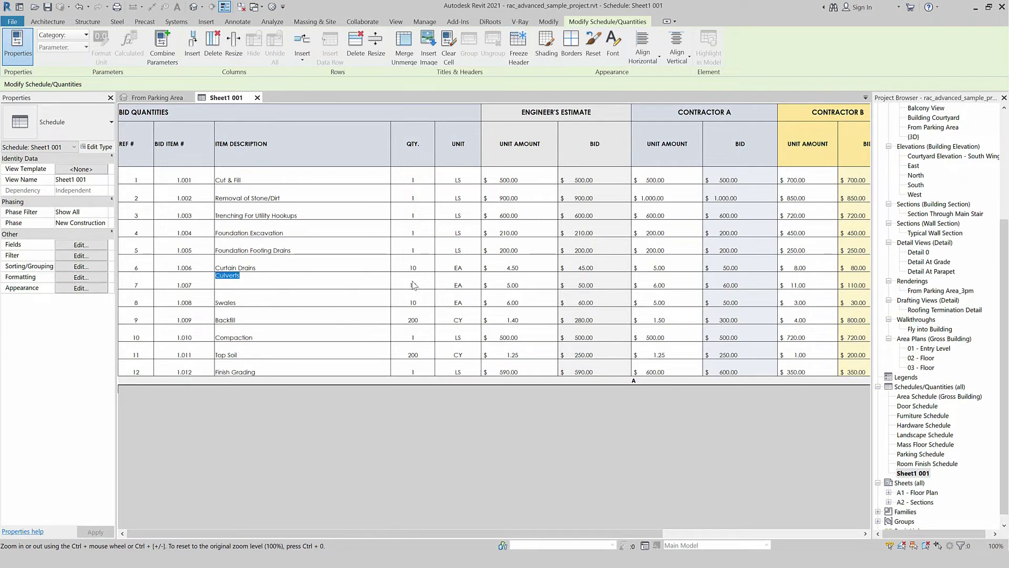
mouse_move(528, 530)
mouse_down()
mouse_move(592, 528)
mouse_move(535, 530)
mouse_up()
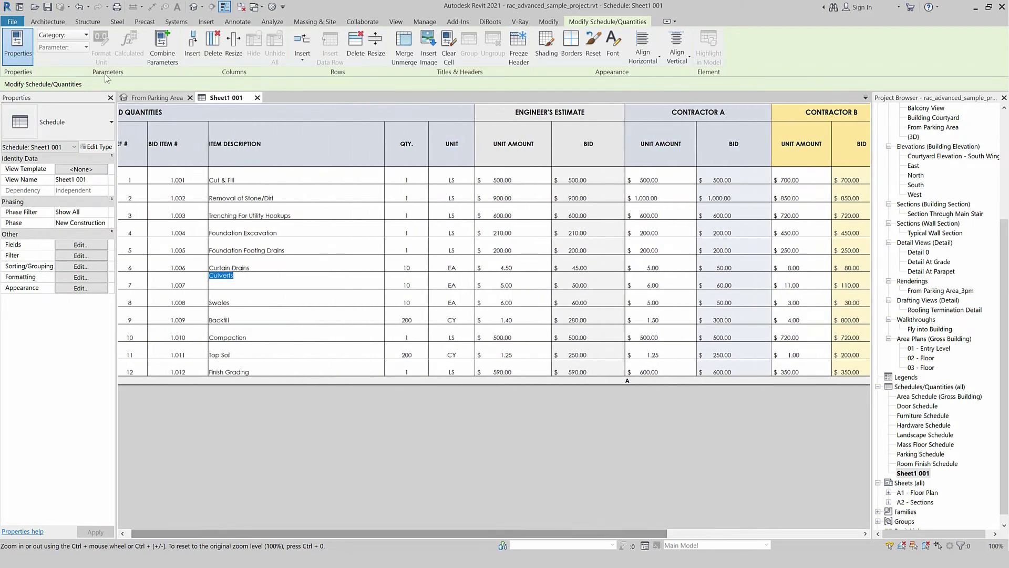
mouse_move(405, 530)
mouse_down()
mouse_move(600, 530)
mouse_move(400, 529)
mouse_up()
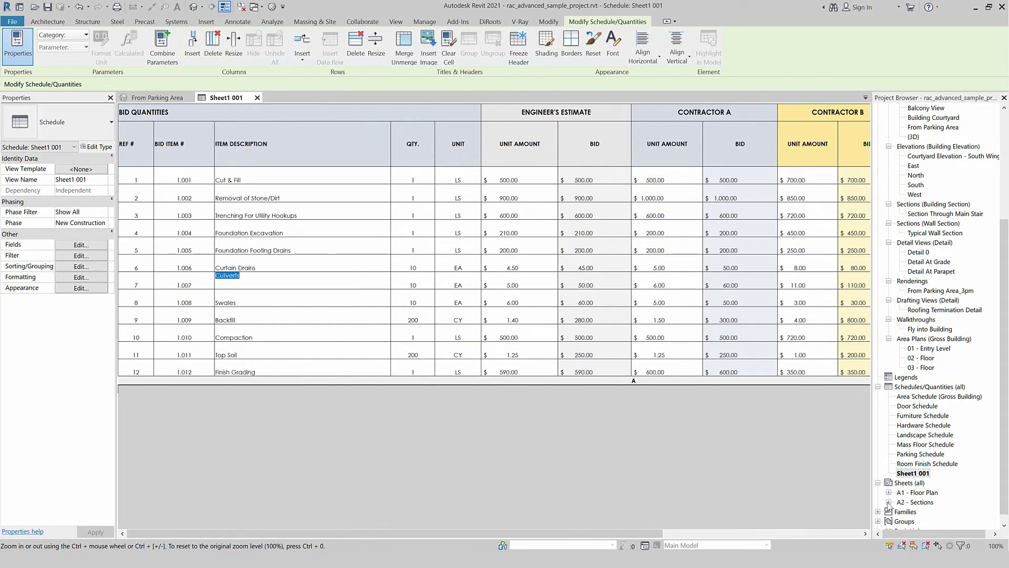
click(919, 503)
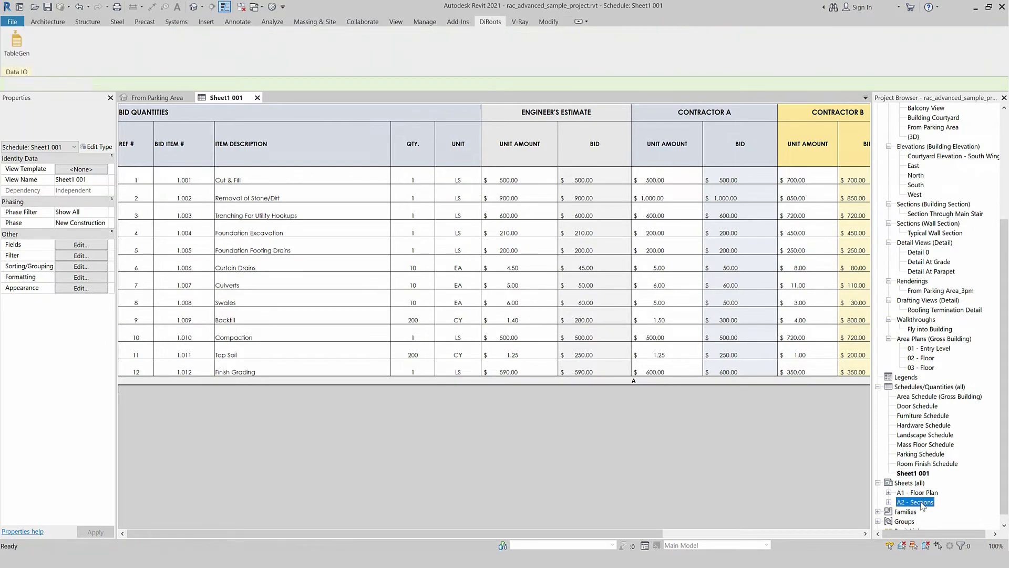
Step: Open sheet A2 - Sections and move the Roofing Termination Detail to the bottom right
double_click(920, 502)
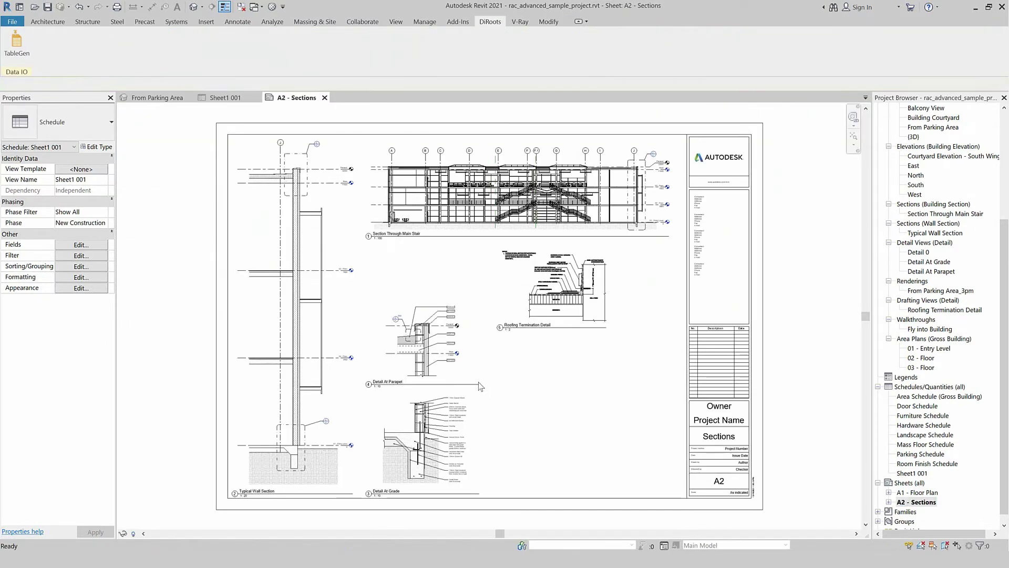
drag(573, 293, 581, 460)
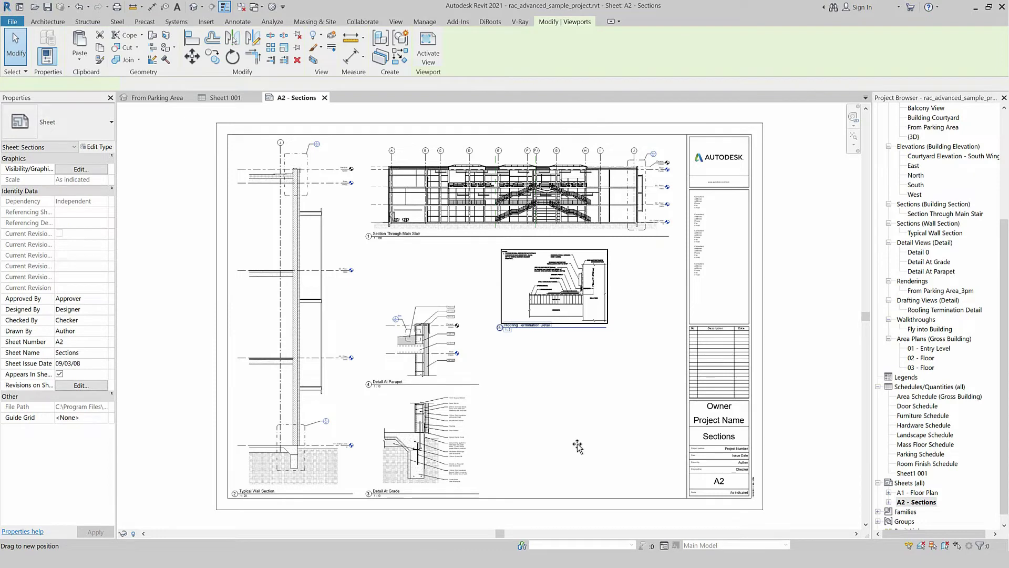
drag(581, 460, 581, 454)
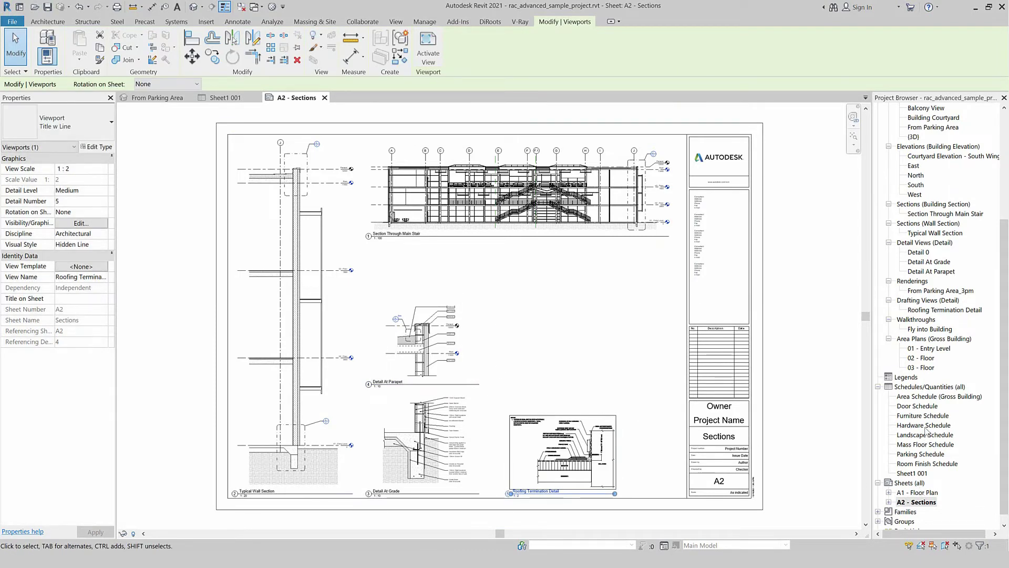
Step: Place the Sheet1 001 schedule on sheet A2, shift it lower, and zoom in
click(918, 472)
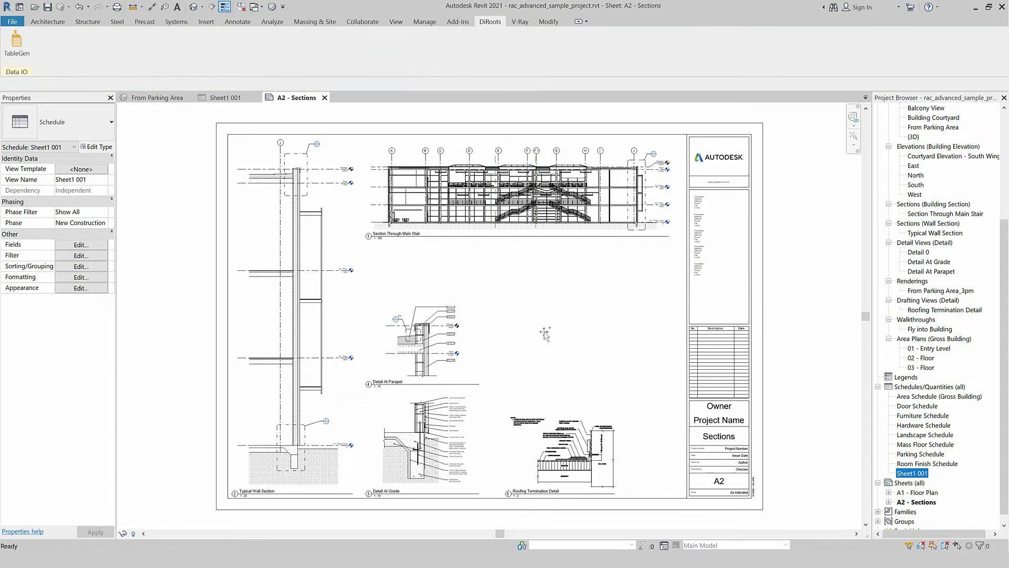
drag(549, 326, 552, 324)
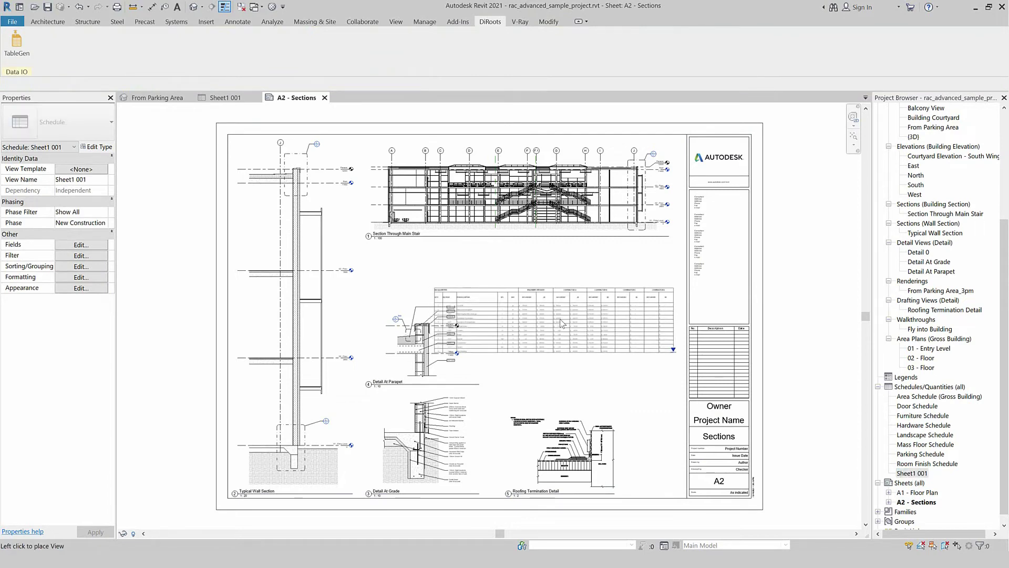
click(547, 296)
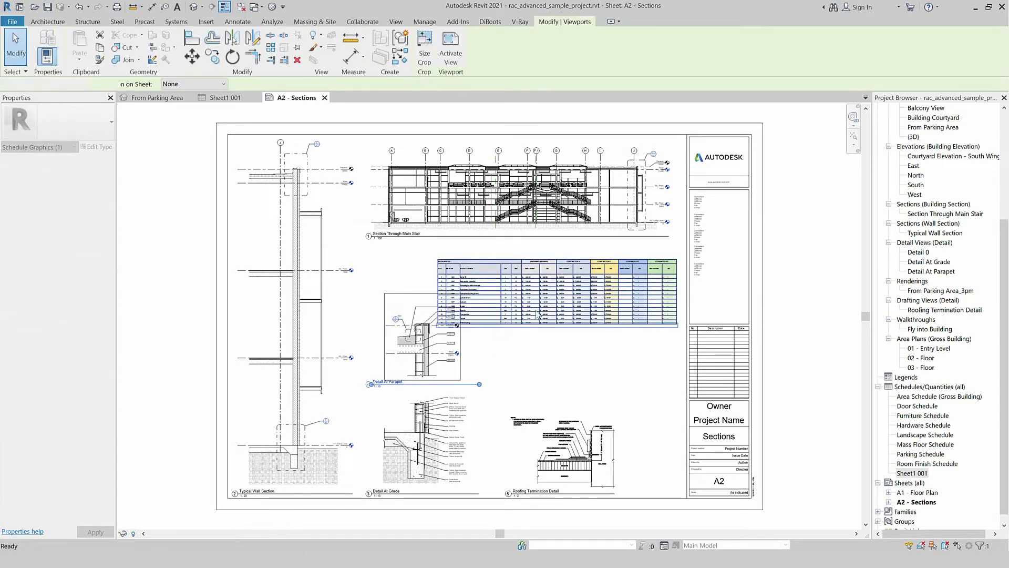
drag(544, 311, 509, 343)
click(592, 383)
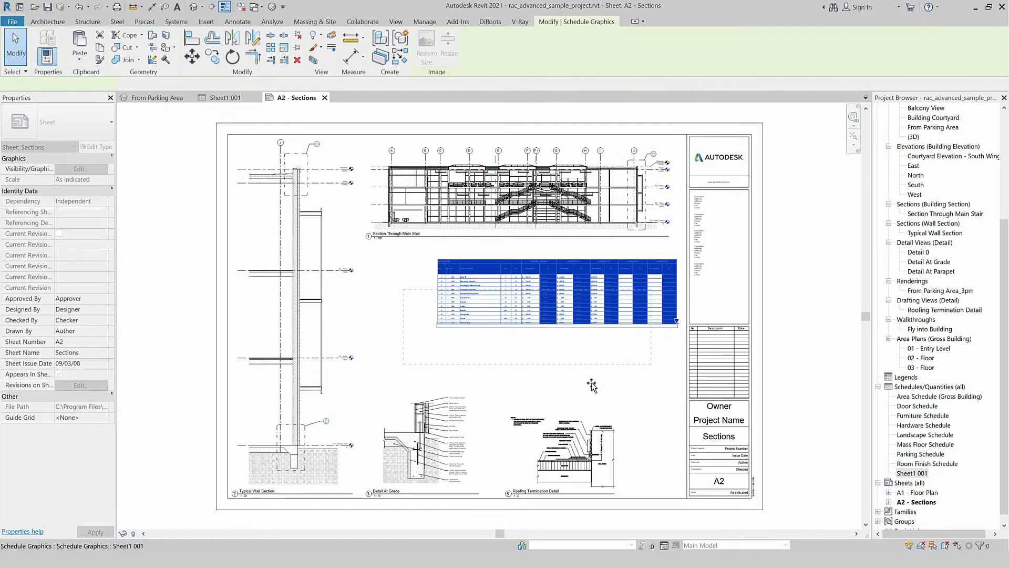
scroll(600, 342, up, 2)
scroll(541, 342, up, 2)
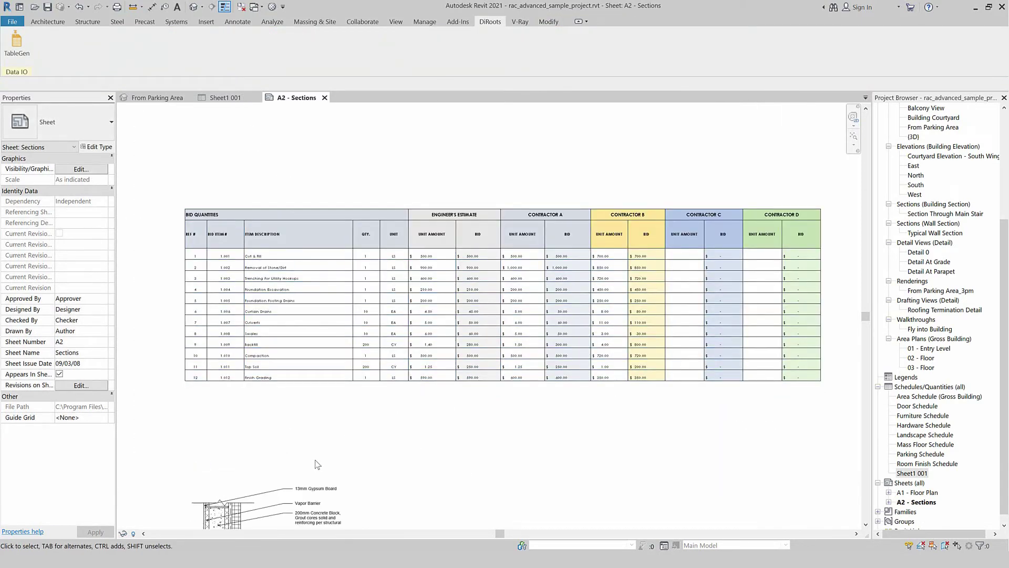
Step: Change the Cut & Fill QTY to 12 in the Sheet1 001 schedule
click(918, 474)
double_click(918, 475)
click(423, 179)
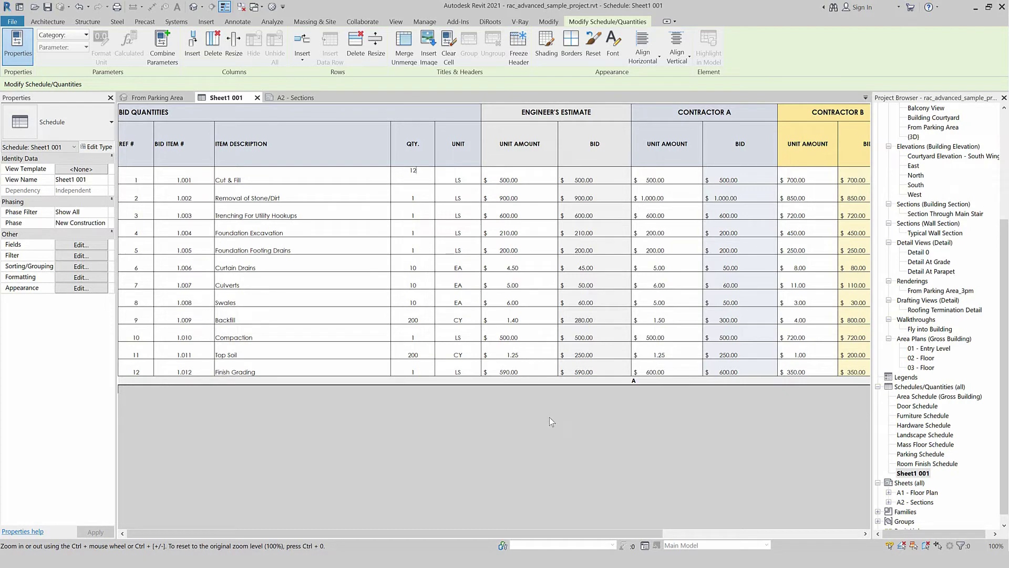
click(302, 253)
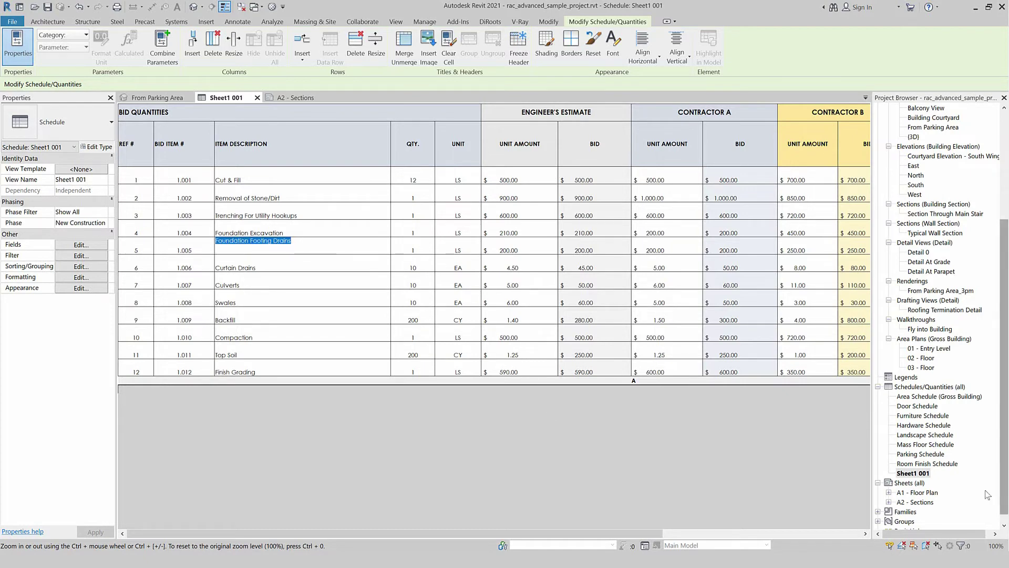
Step: Return to sheet A2 - Sections and check the updated quantity
double_click(919, 503)
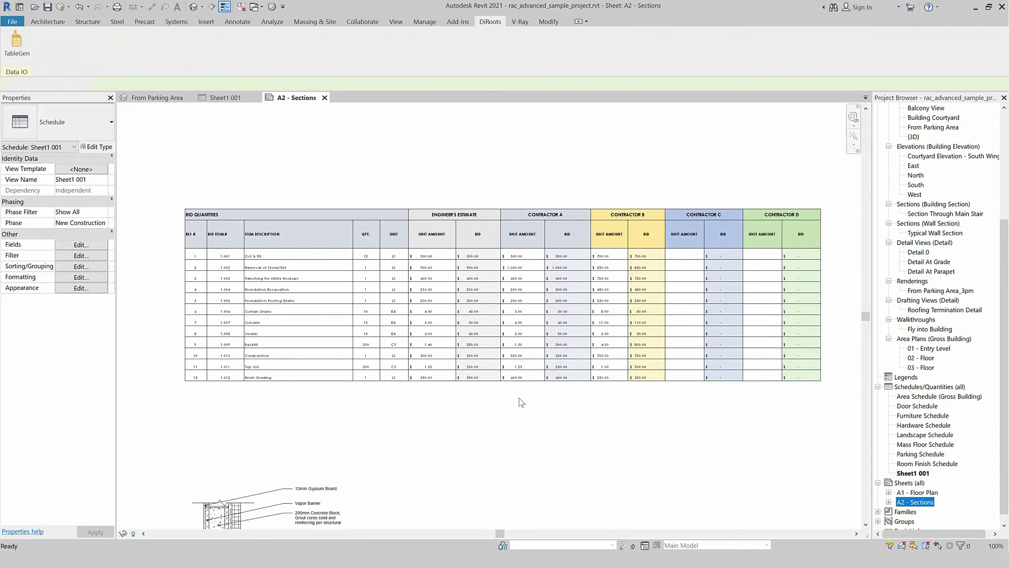
scroll(360, 264, up, 5)
scroll(360, 264, up, 3)
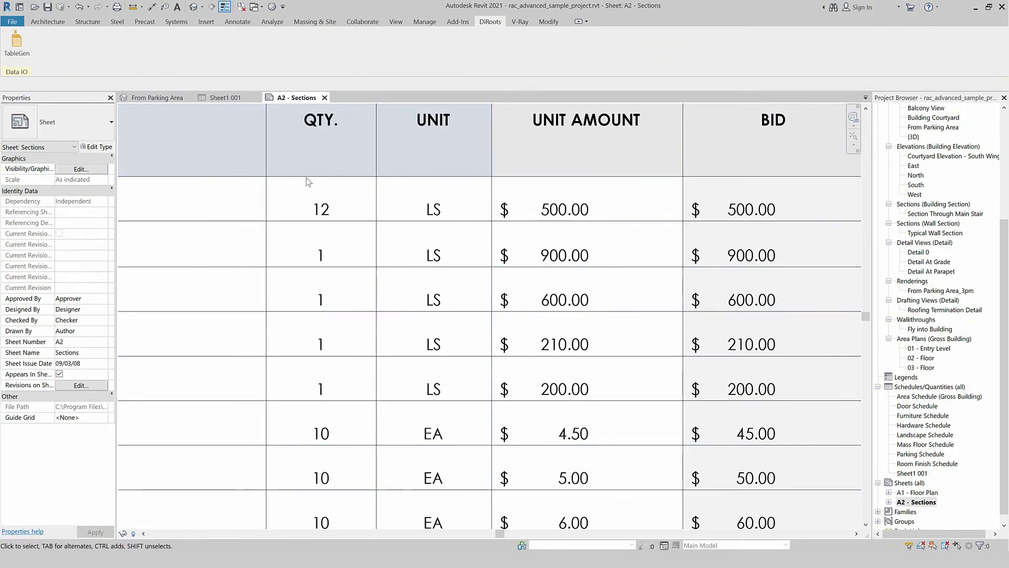
scroll(341, 279, down, 1)
scroll(343, 280, down, 2)
scroll(358, 295, down, 1)
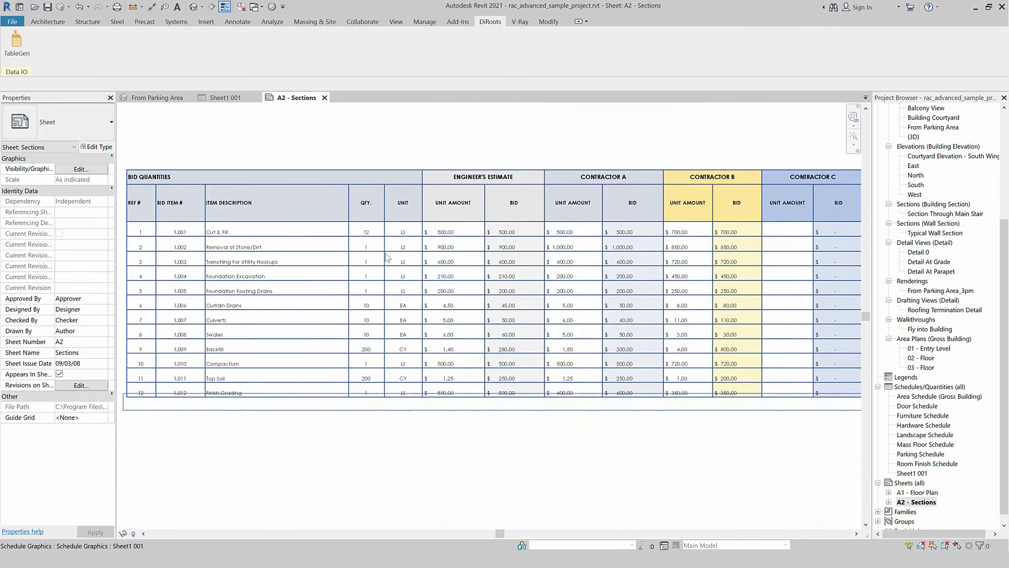
scroll(389, 326, down, 1)
scroll(427, 364, down, 1)
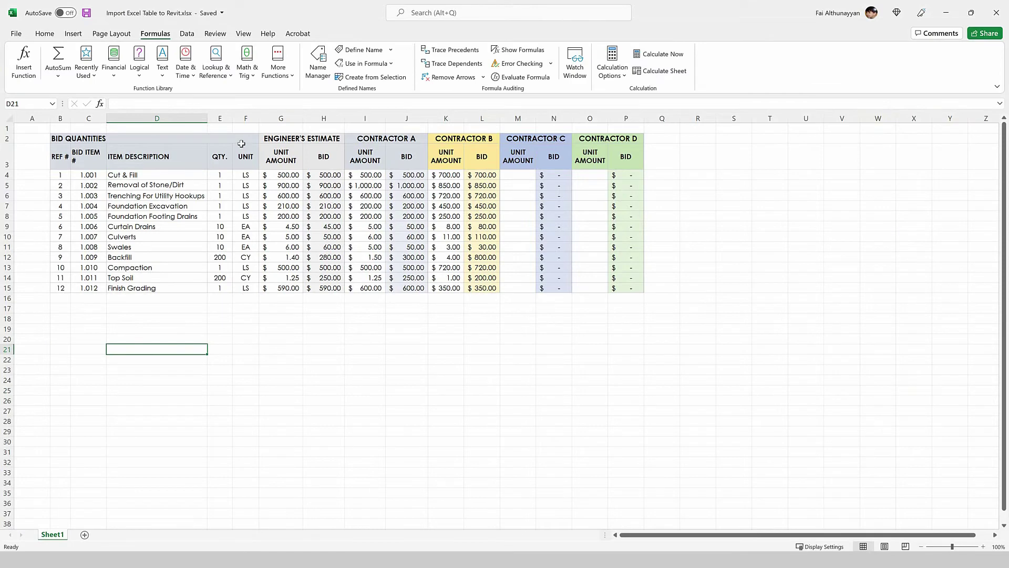
Step: Enter 200 as the Cut & Fill quantity in cell E4
click(224, 184)
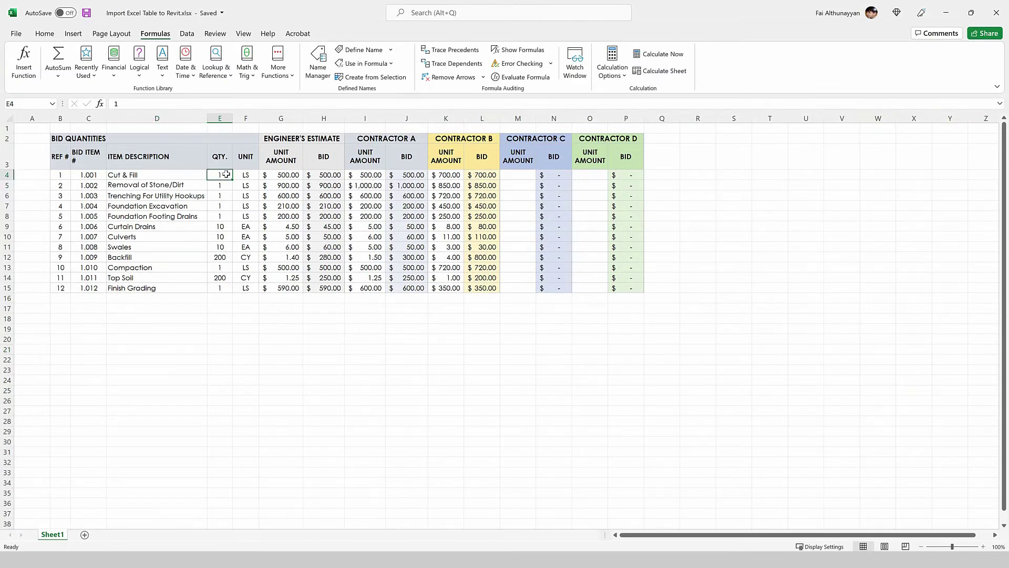
text(200)
key(Return)
Step: Fill 200 down through E5:E8 and save the workbook
click(234, 175)
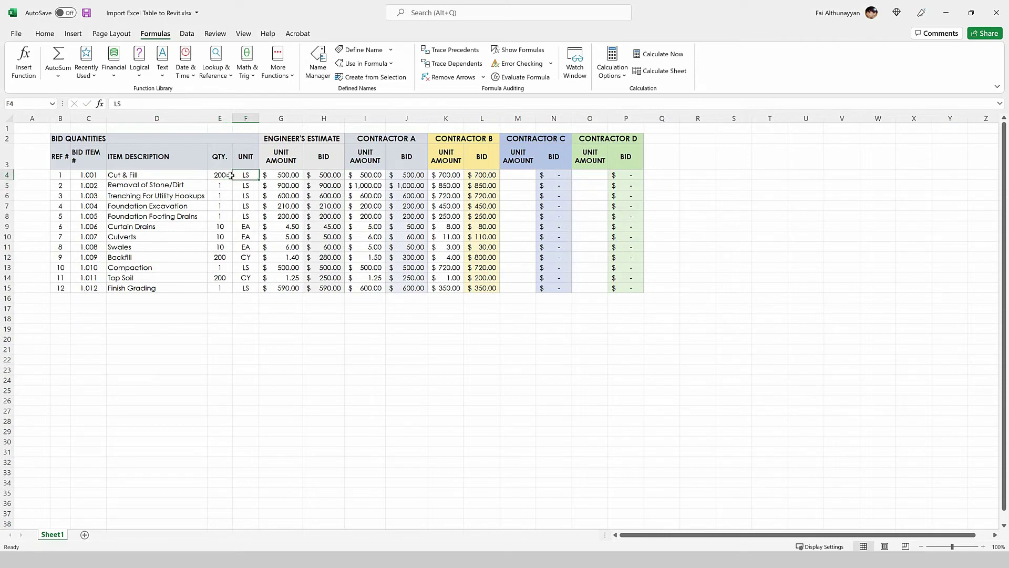
drag(233, 180, 226, 198)
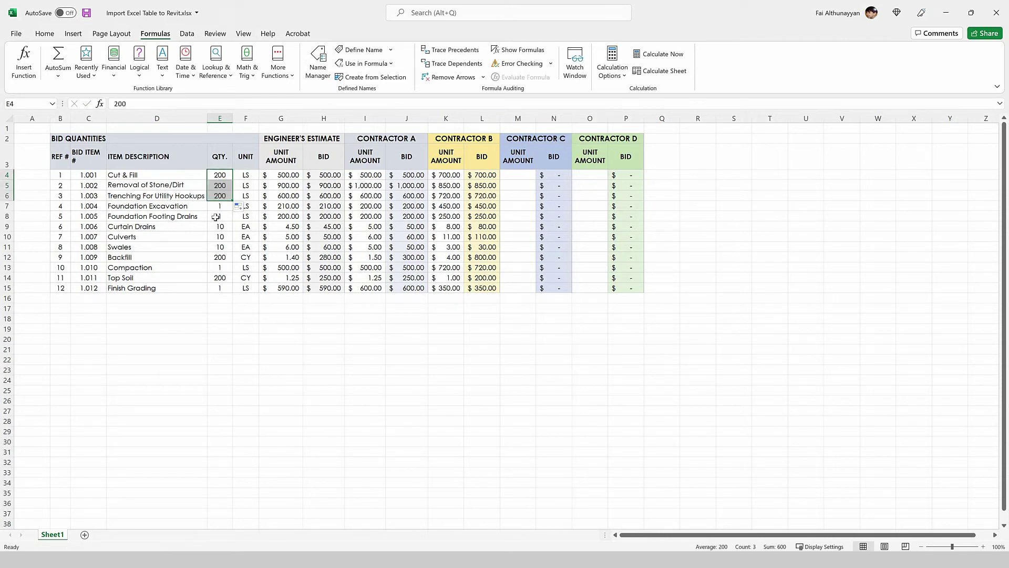
drag(229, 200, 229, 219)
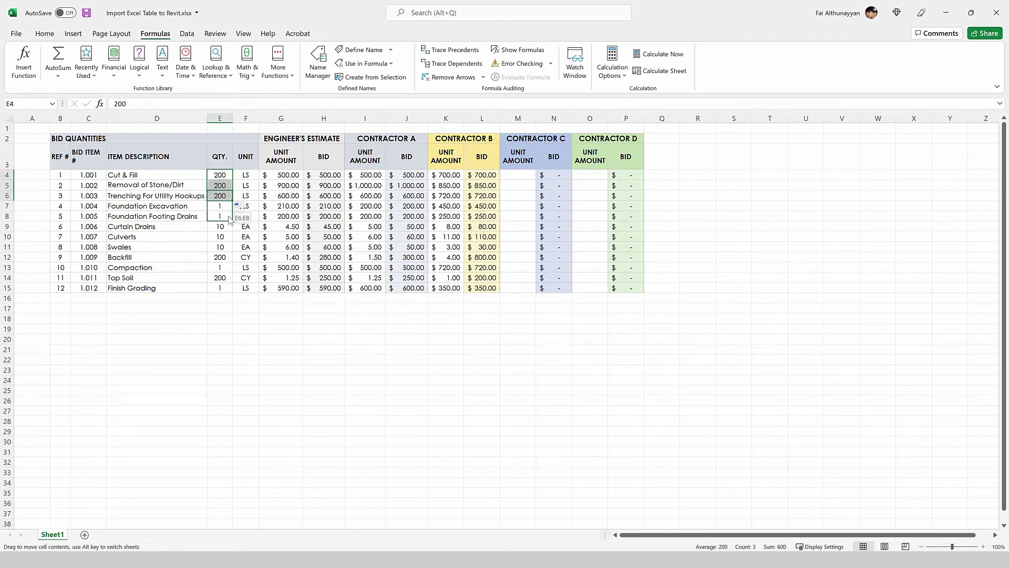
click(526, 311)
click(158, 196)
click(230, 197)
drag(230, 197, 231, 219)
click(259, 334)
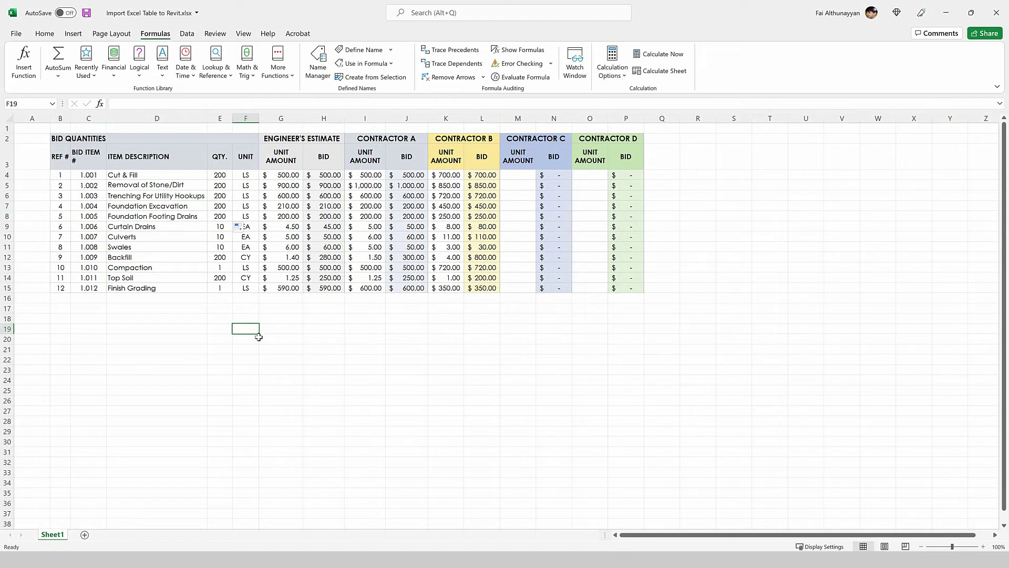
key(ctrl+s)
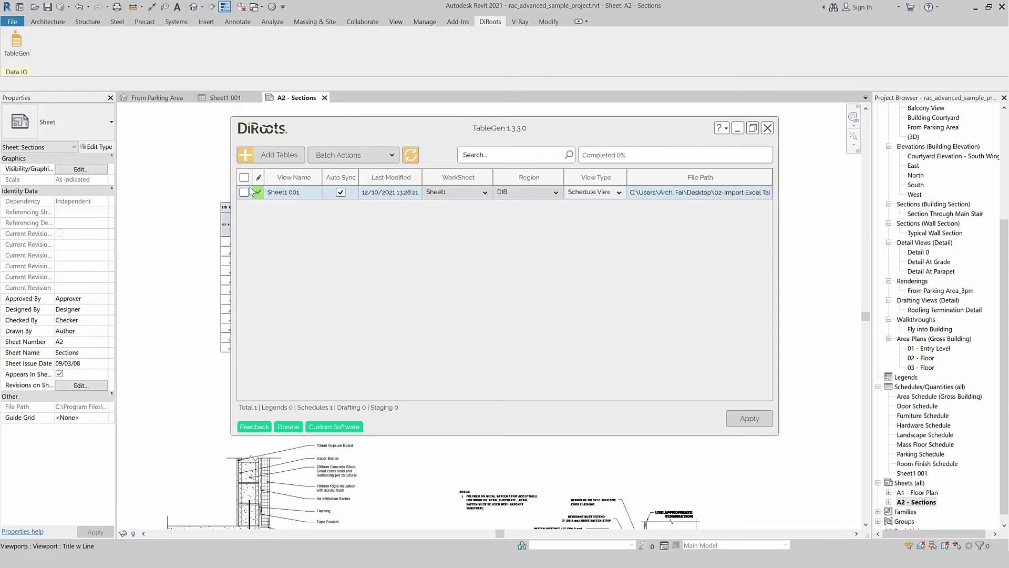
Step: Run TableGen's Update Views on Sheet1 001 to pull QTY 200 from the edited workbook
click(244, 192)
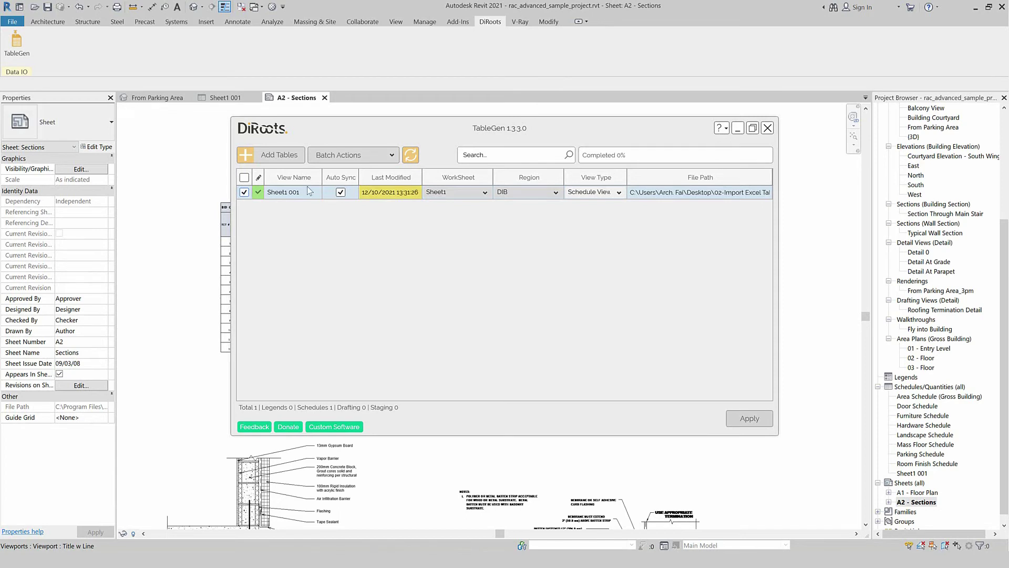
click(374, 158)
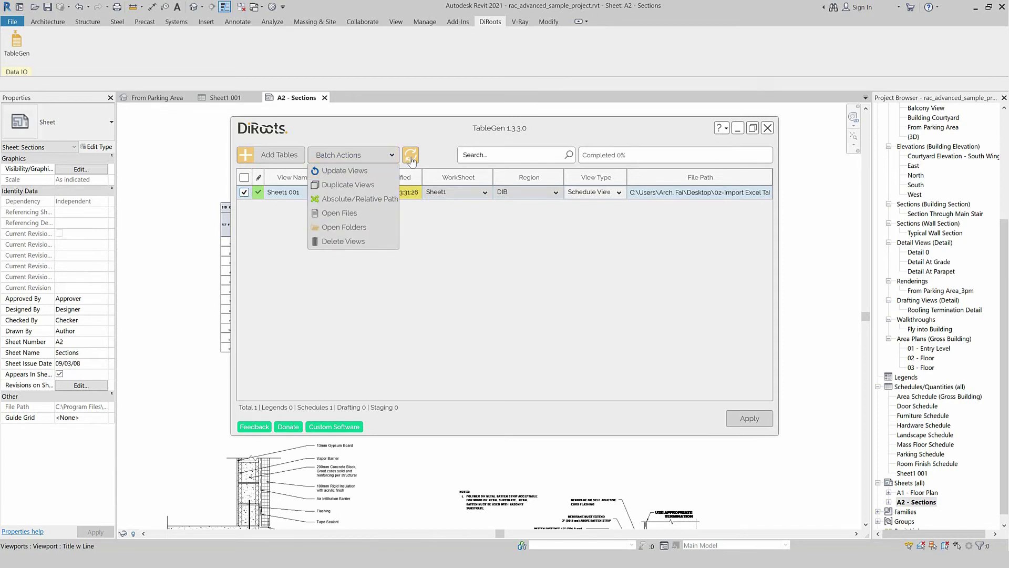
click(371, 172)
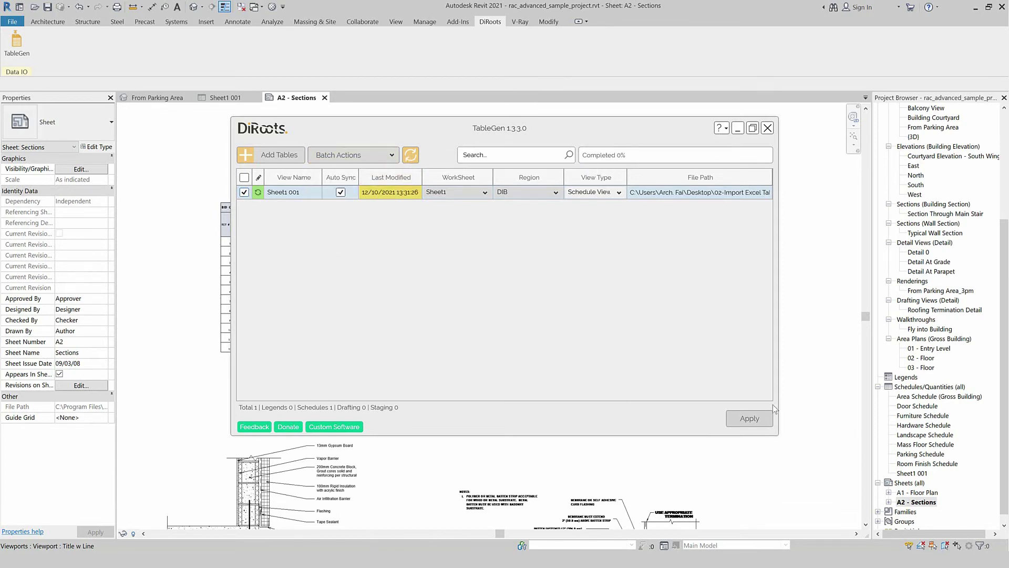
click(751, 419)
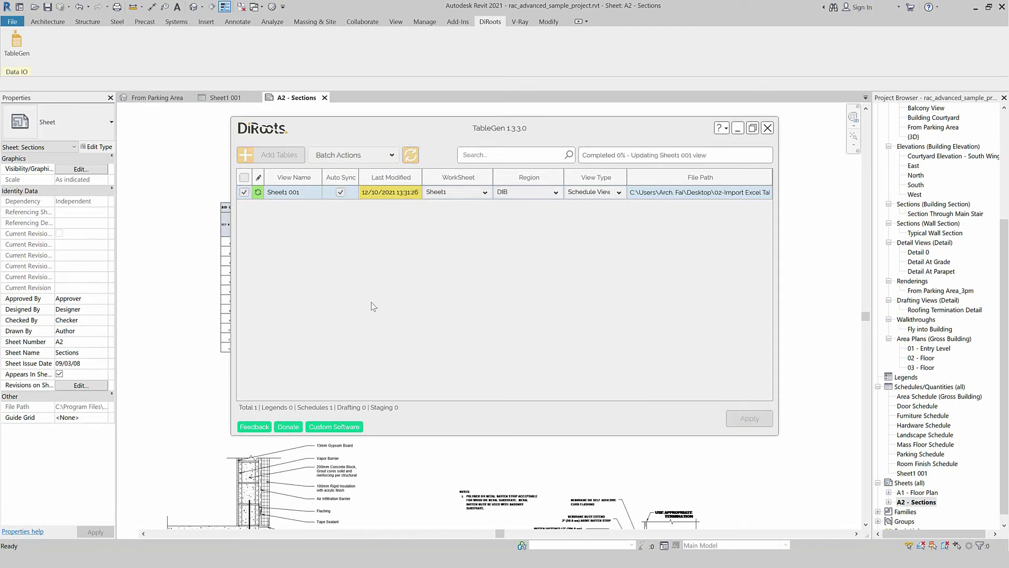
click(550, 297)
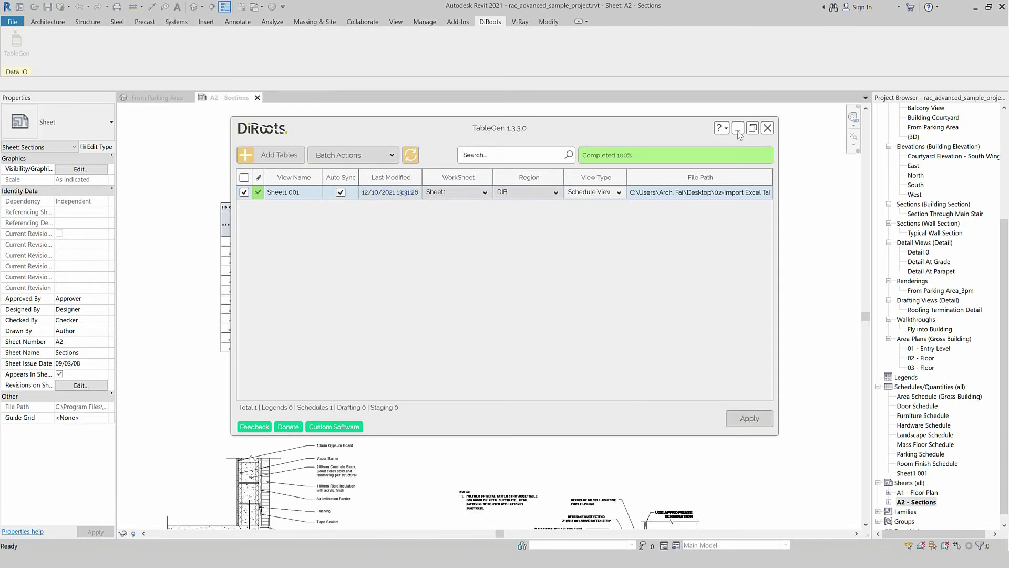
click(738, 128)
scroll(417, 247, up, 2)
scroll(417, 247, up, 2)
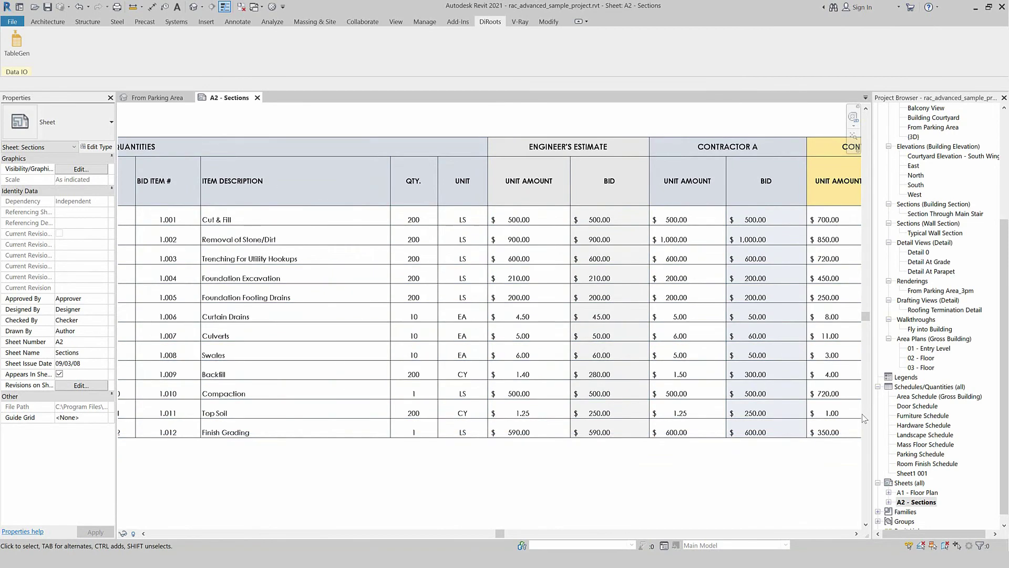
Step: Open the Sheet1 001 schedule from Schedules/Quantities to check QTY 200 for items 1.001–1.005
double_click(901, 473)
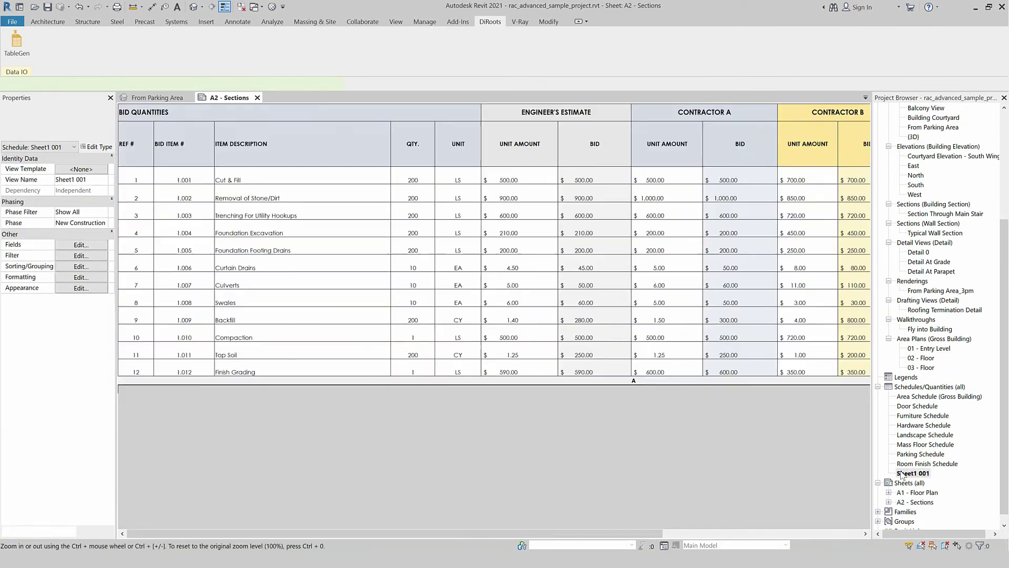